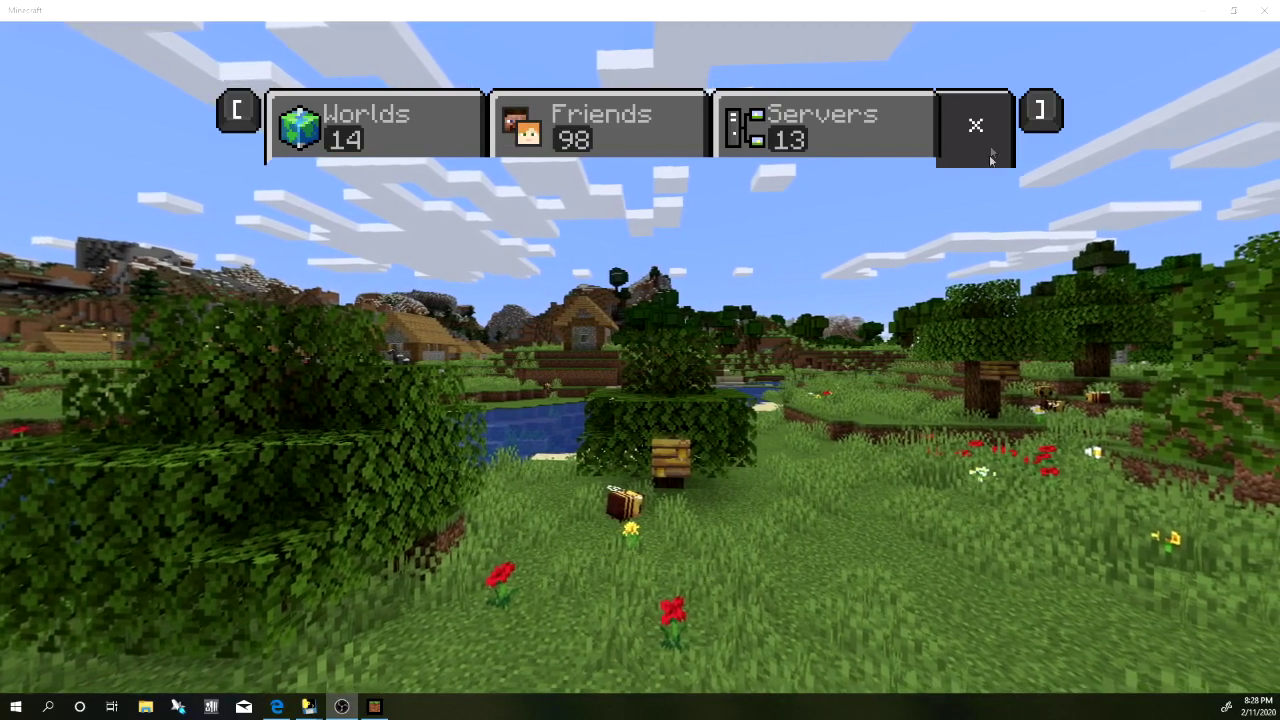
Load the mbuild world from Minecraft's Worlds list
left_click(986, 150)
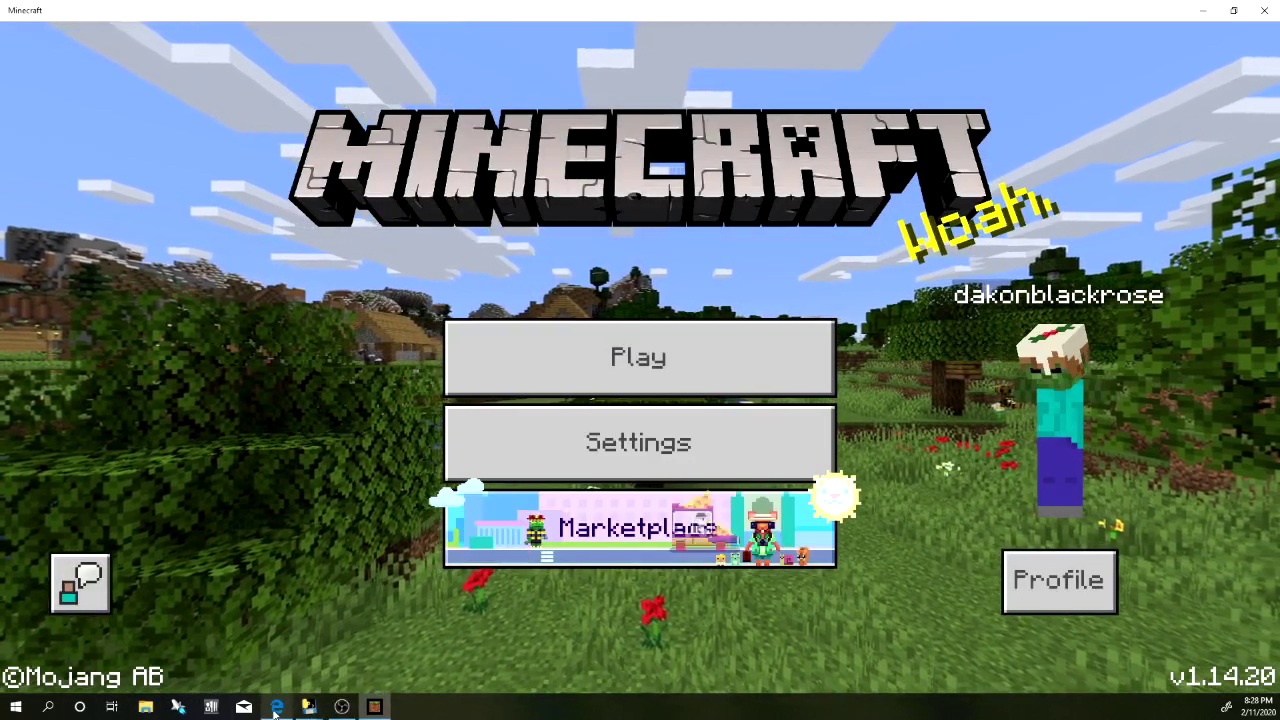
left_click(580, 362)
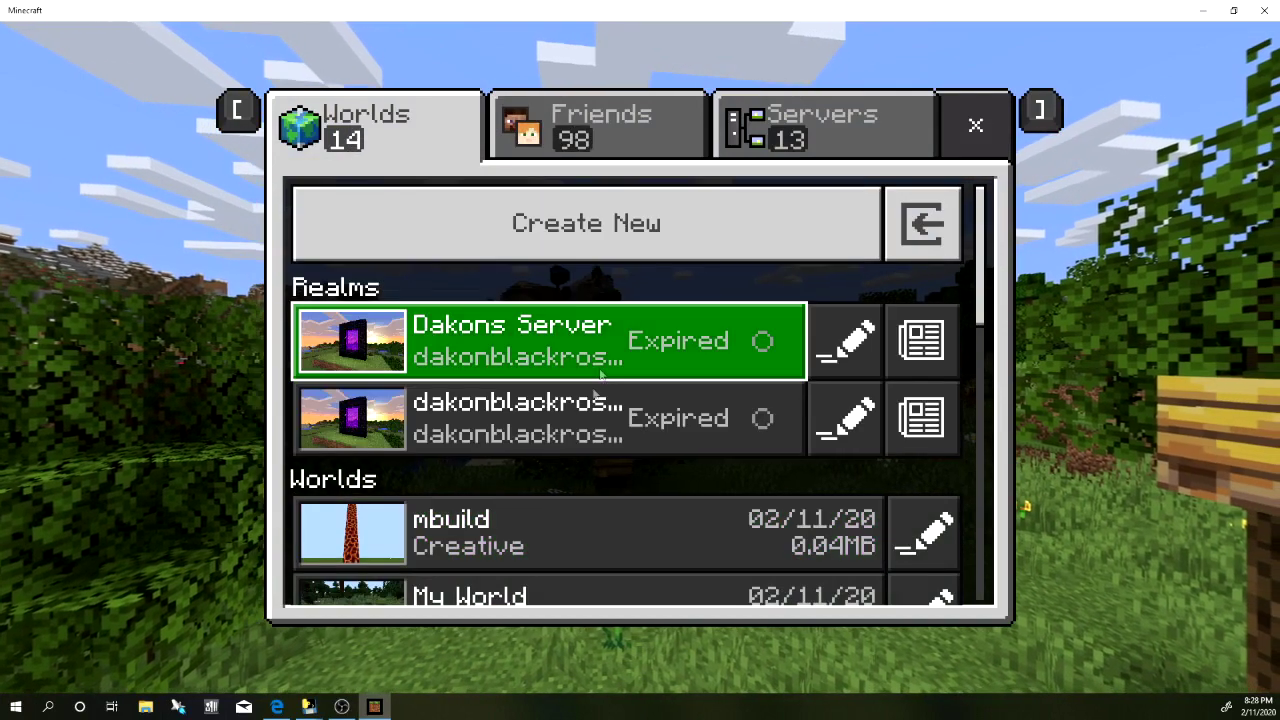
left_click(634, 556)
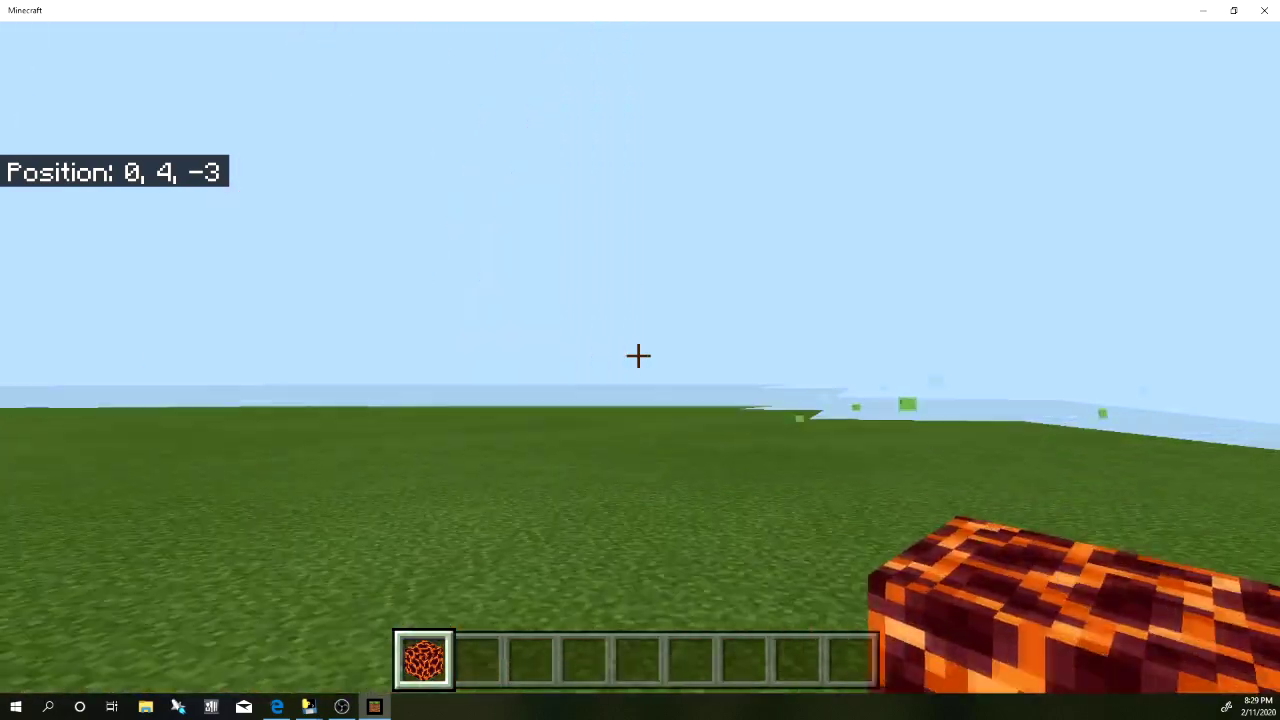
Break the magma platform block, look up the pillar, then Save & Quit to the menu
key("w")
key("w")
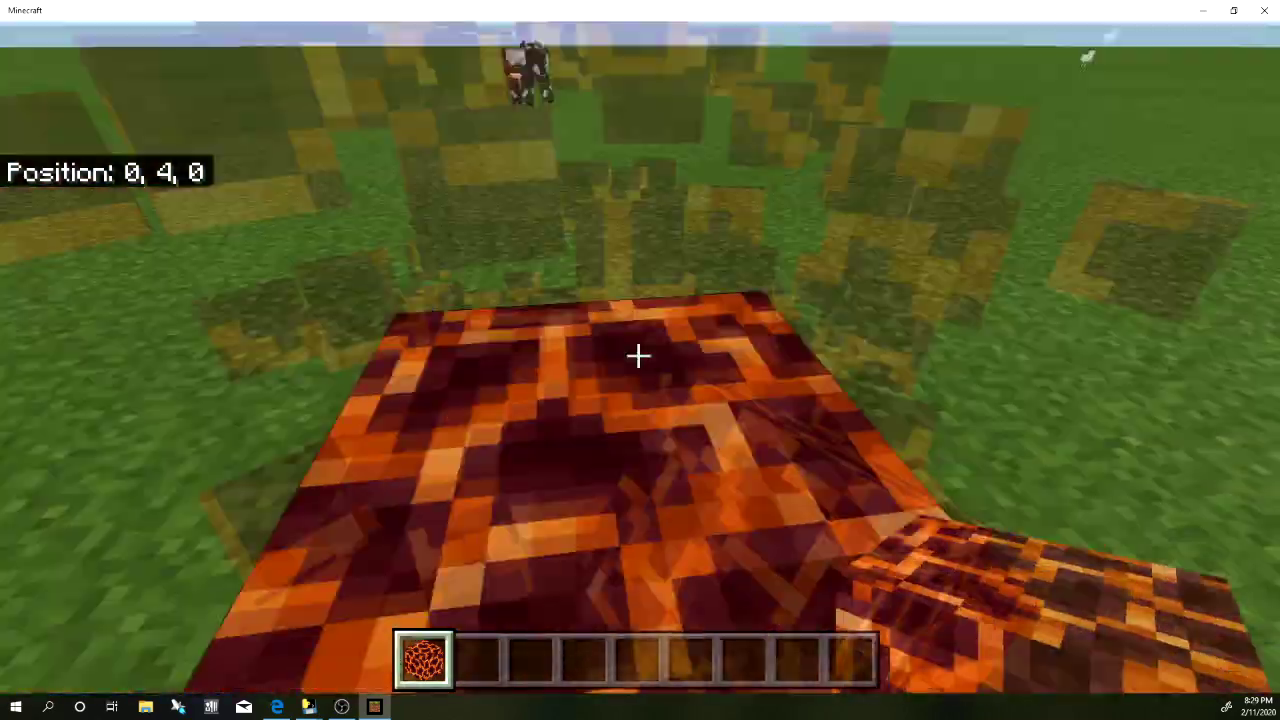
left_click(638, 355)
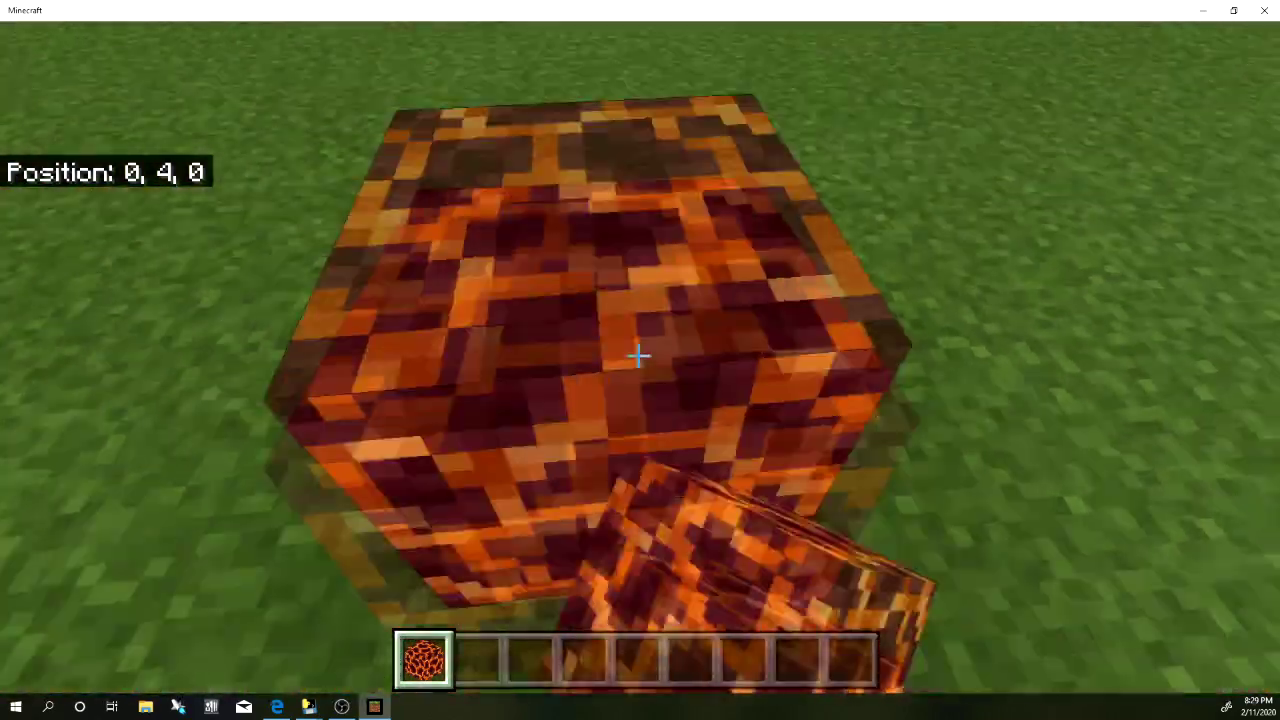
key("s")
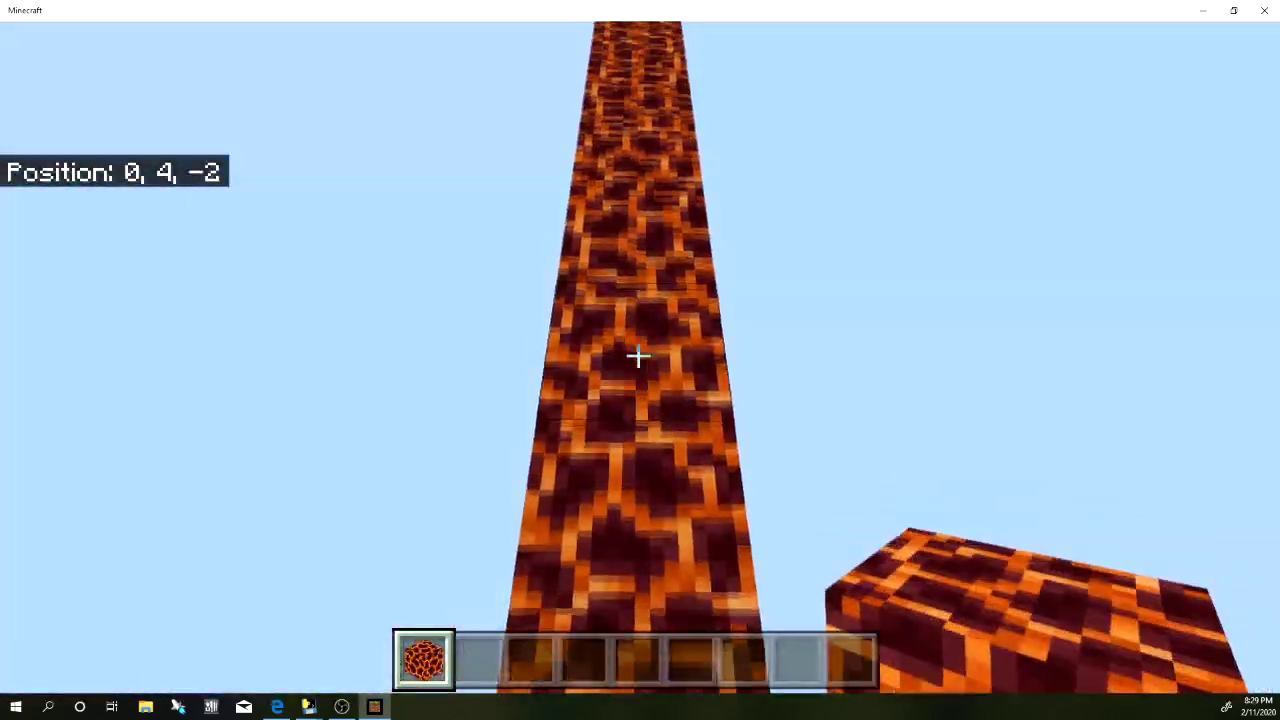
key("Escape")
left_click(405, 535)
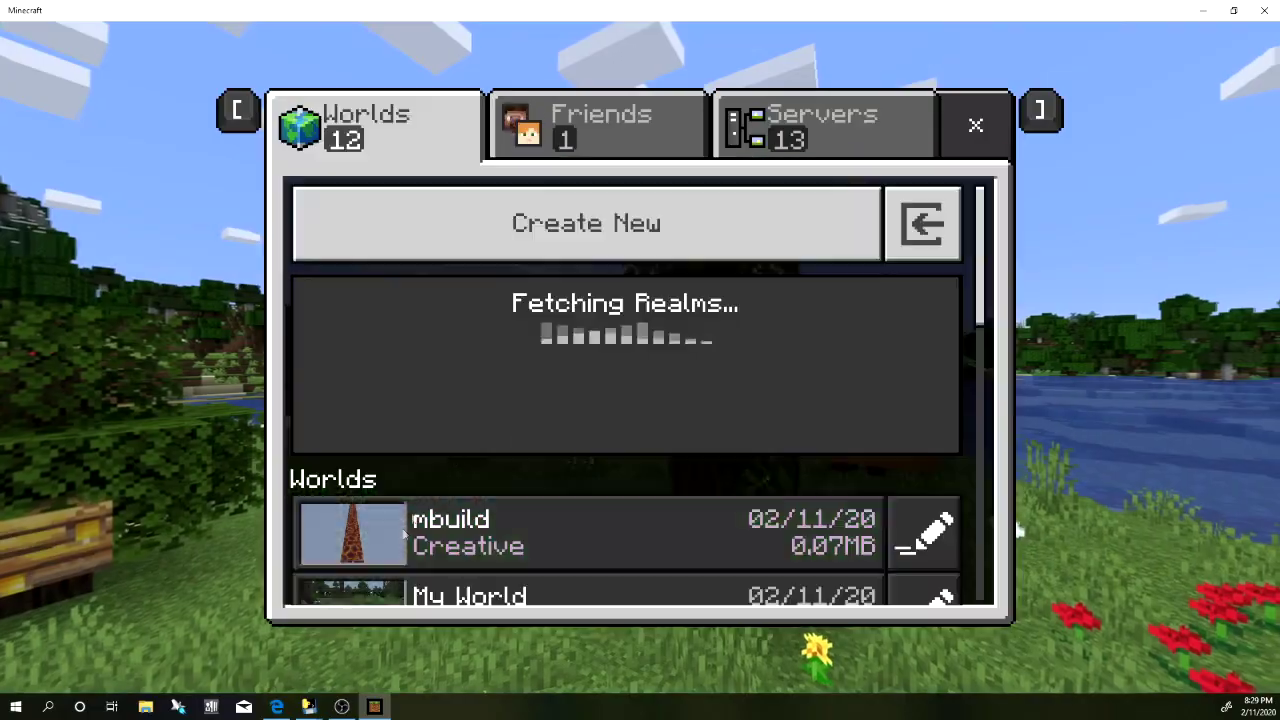
Scroll through the YouTube video's description to the download link, return to the Drive tab, and minimize Edge
key("Escape")
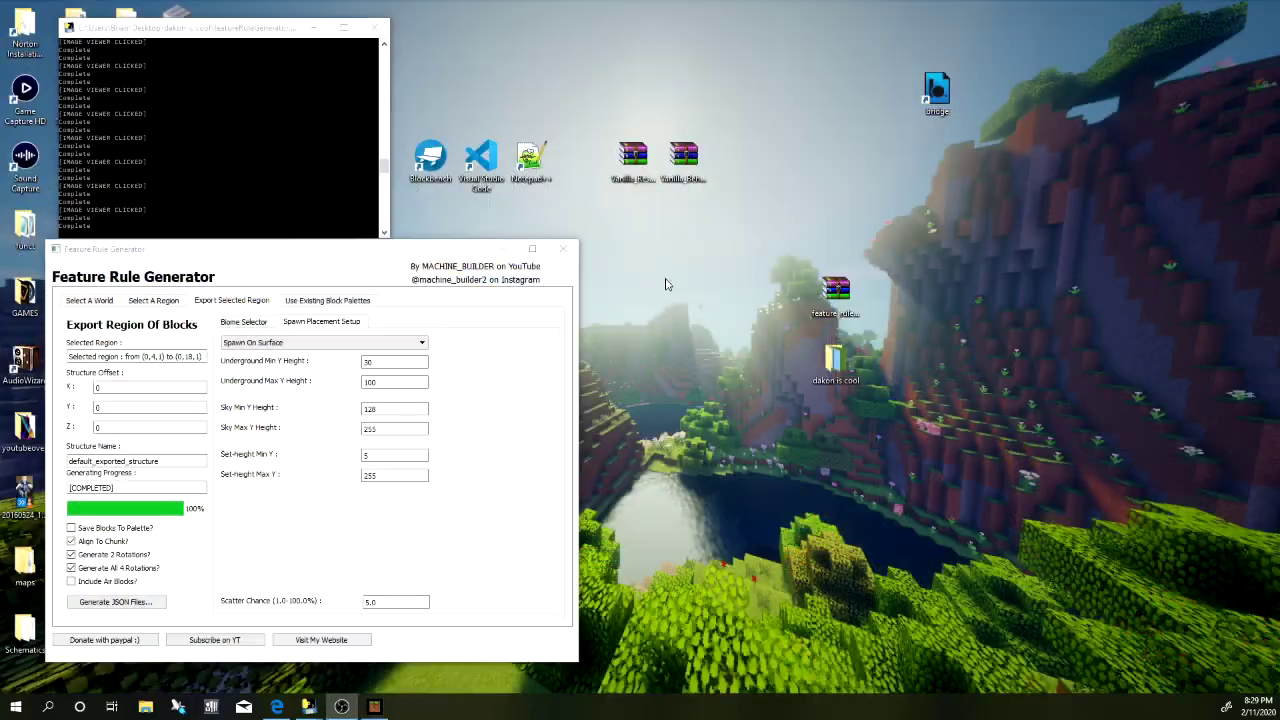
left_click(276, 707)
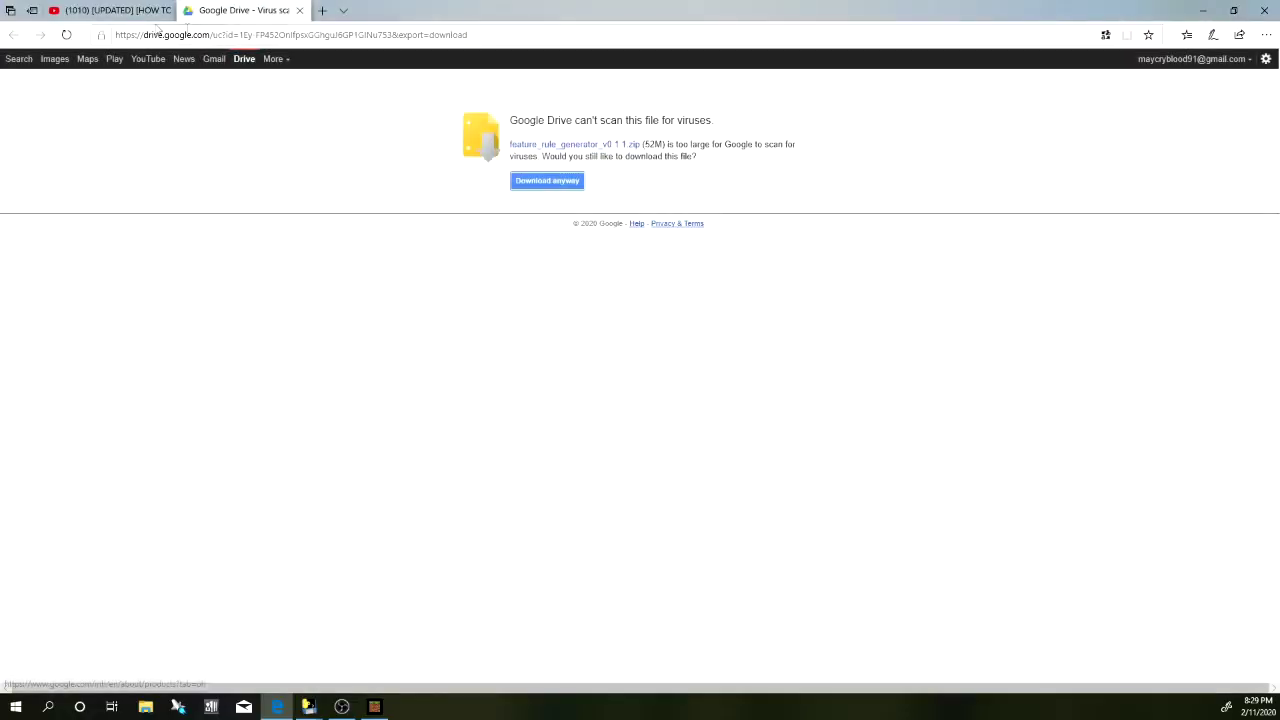
left_click(113, 18)
scroll(174, 535, "up", 6)
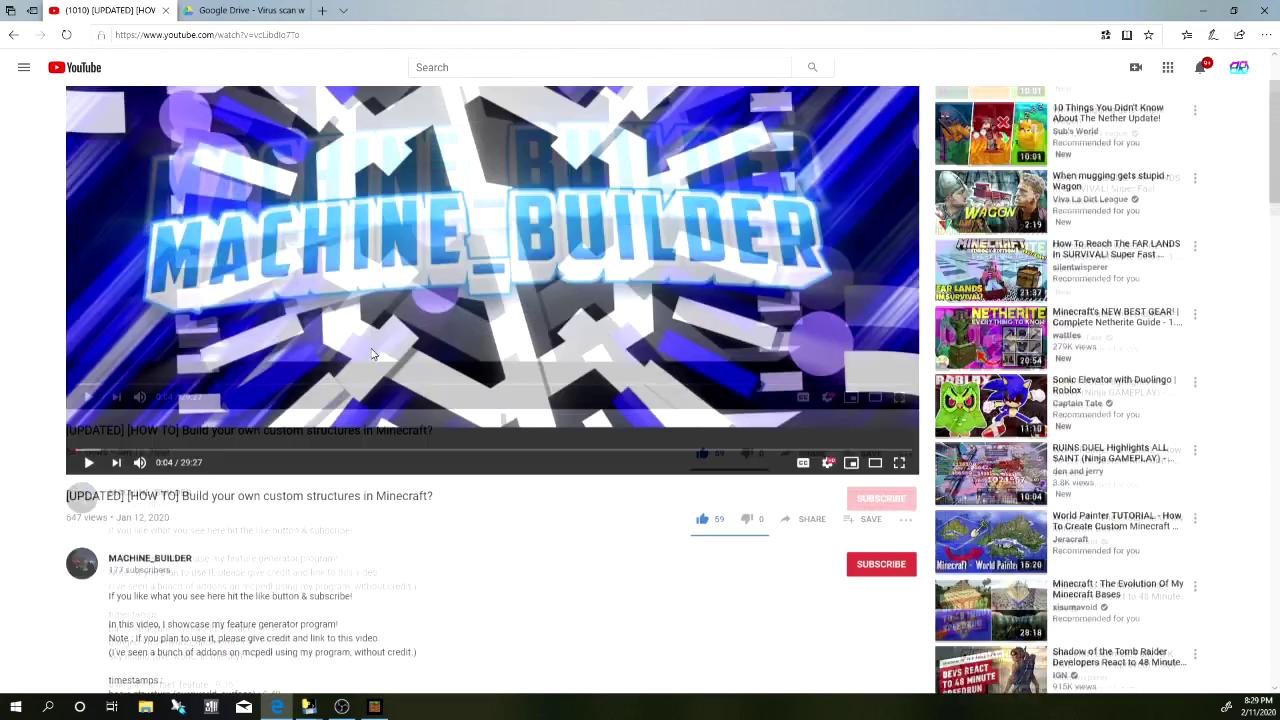
scroll(271, 479, "down", 1)
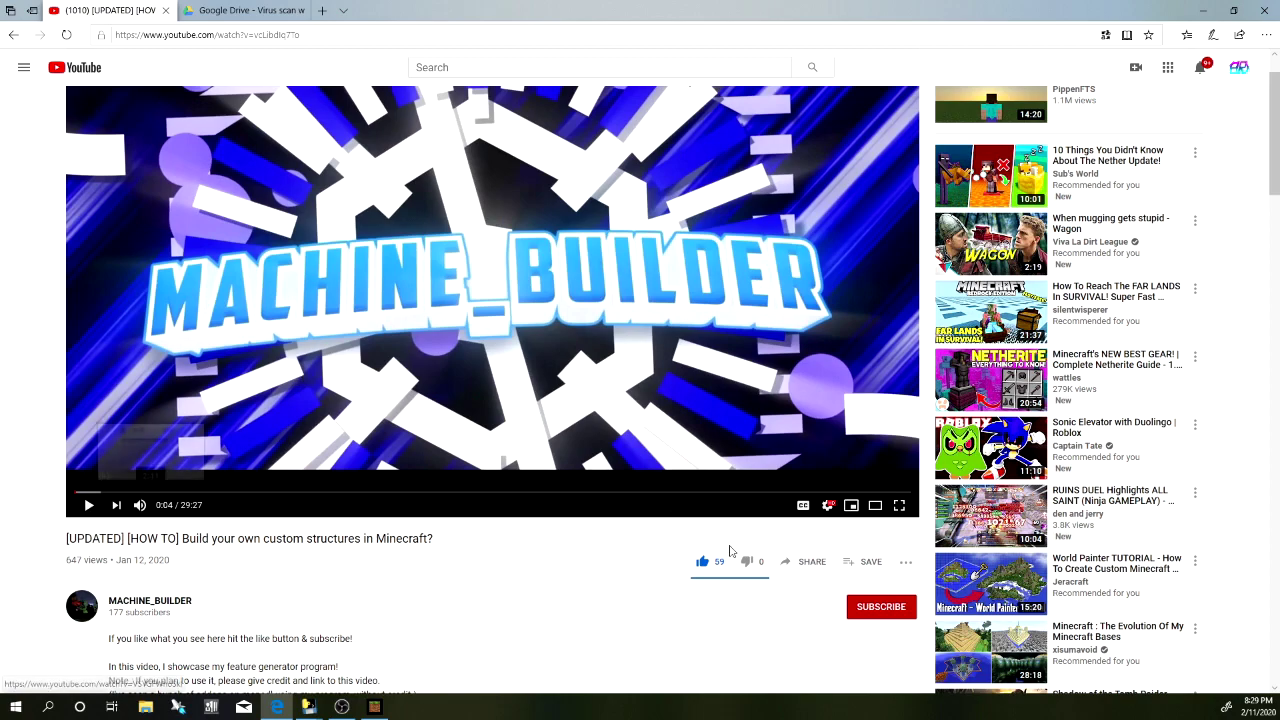
scroll(380, 497, "down", 10)
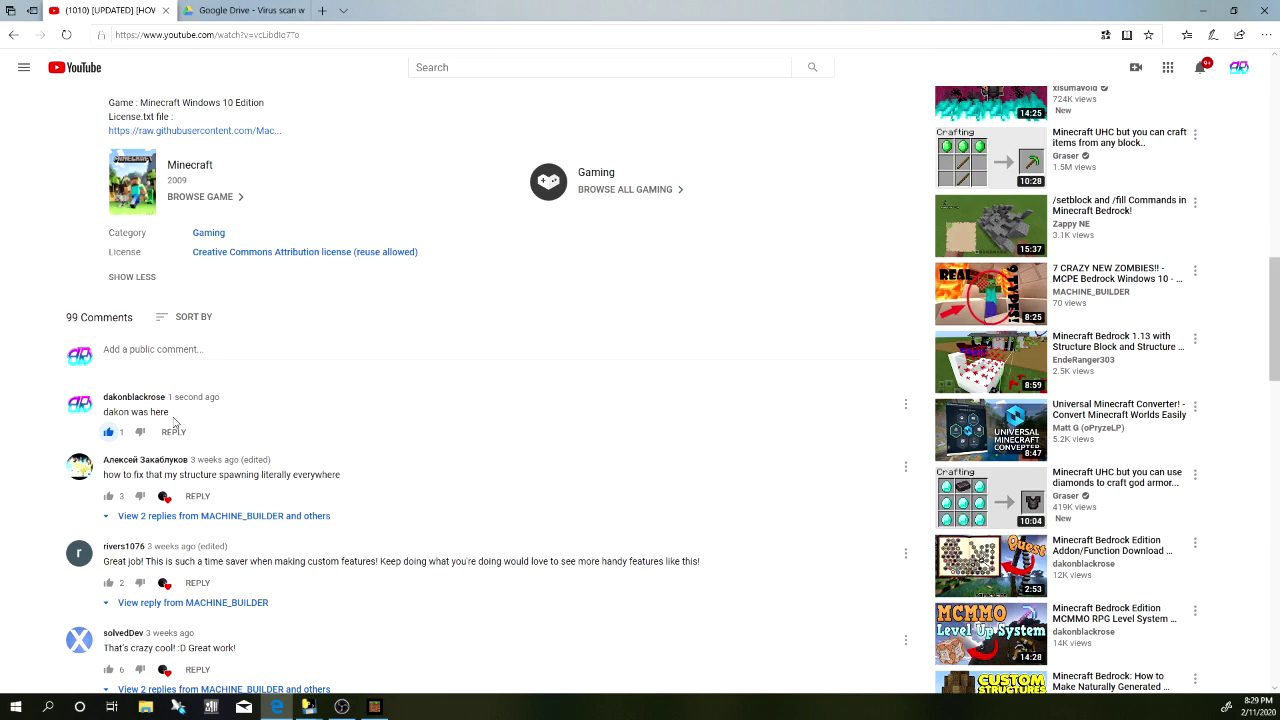
scroll(413, 437, "up", 5)
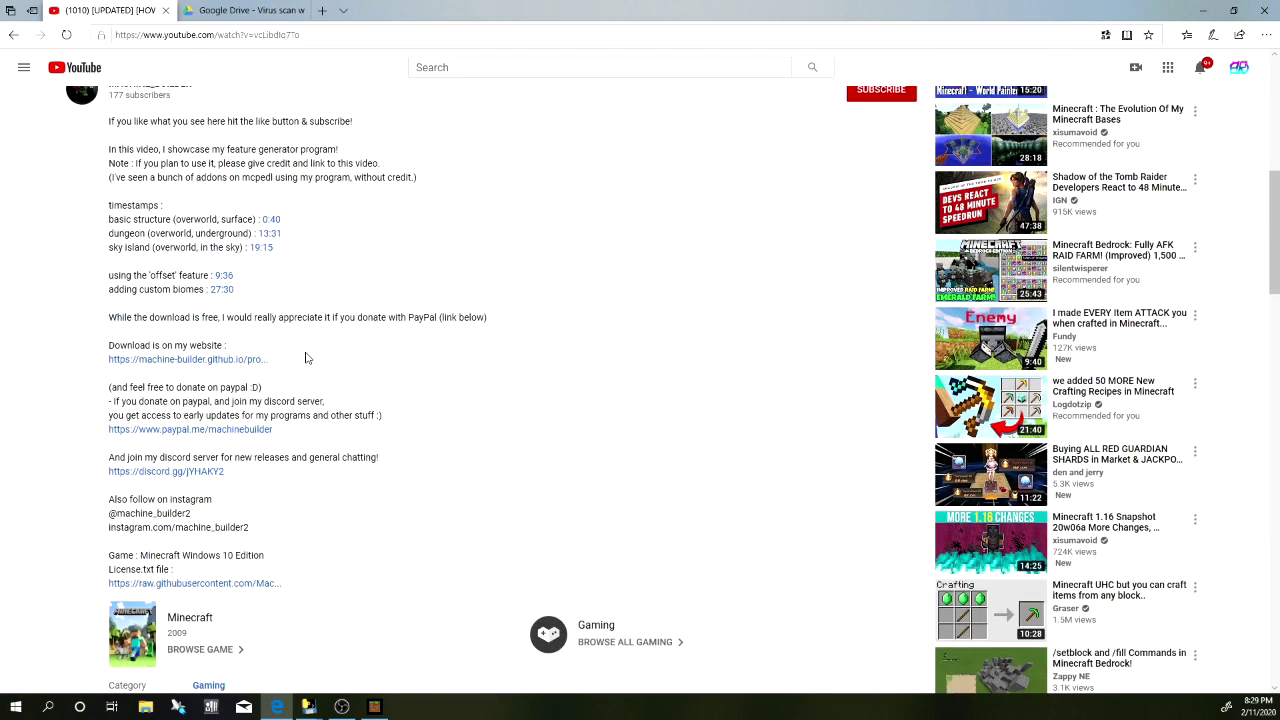
scroll(255, 400, "up", 1)
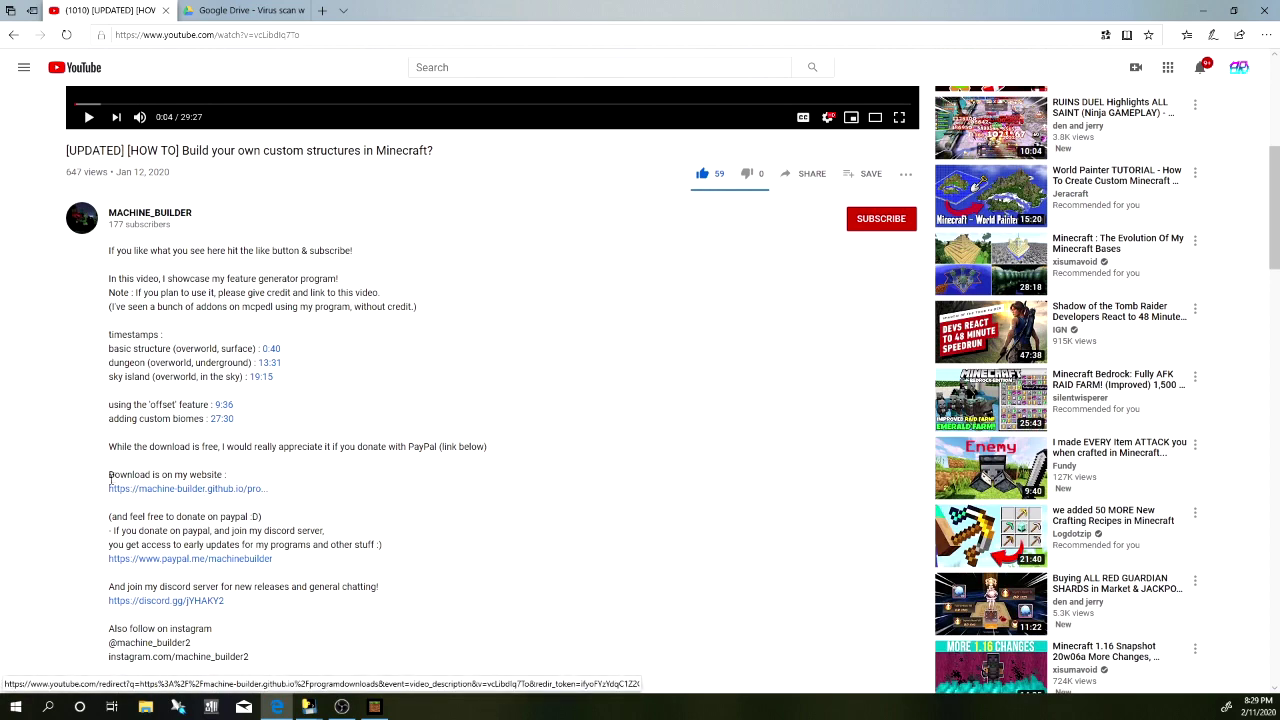
scroll(333, 490, "up", 3)
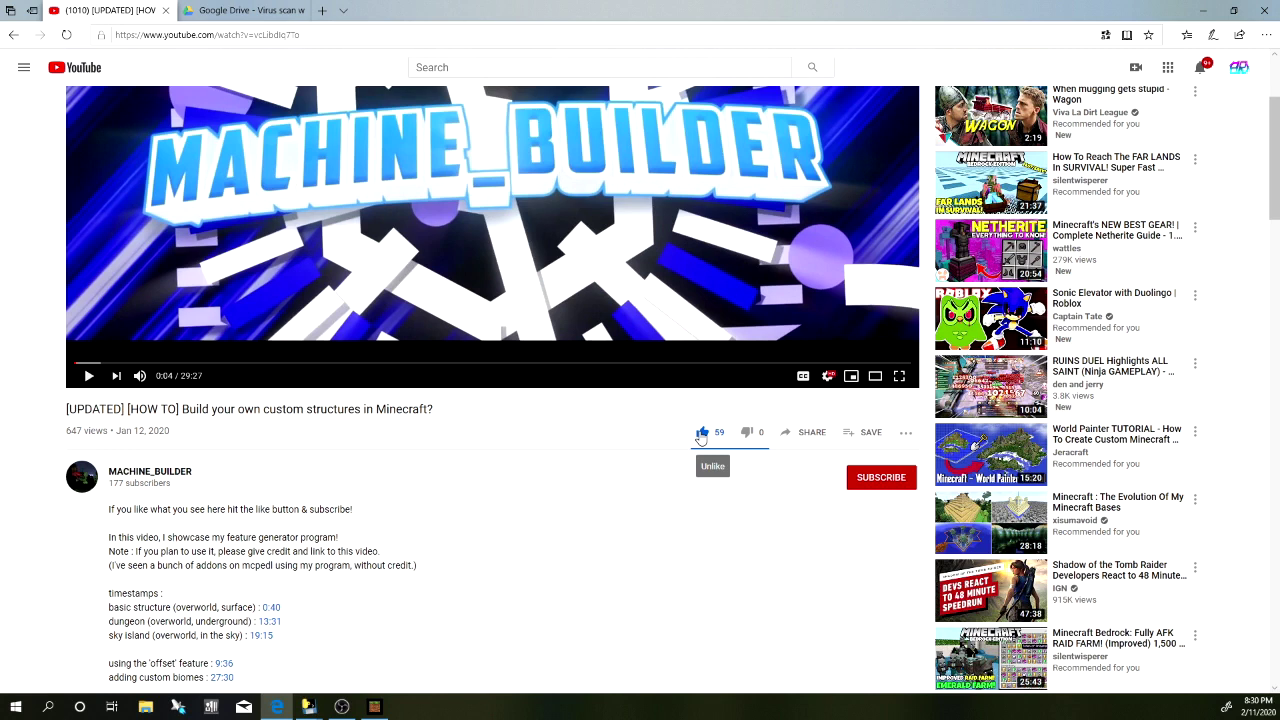
left_click(243, 10)
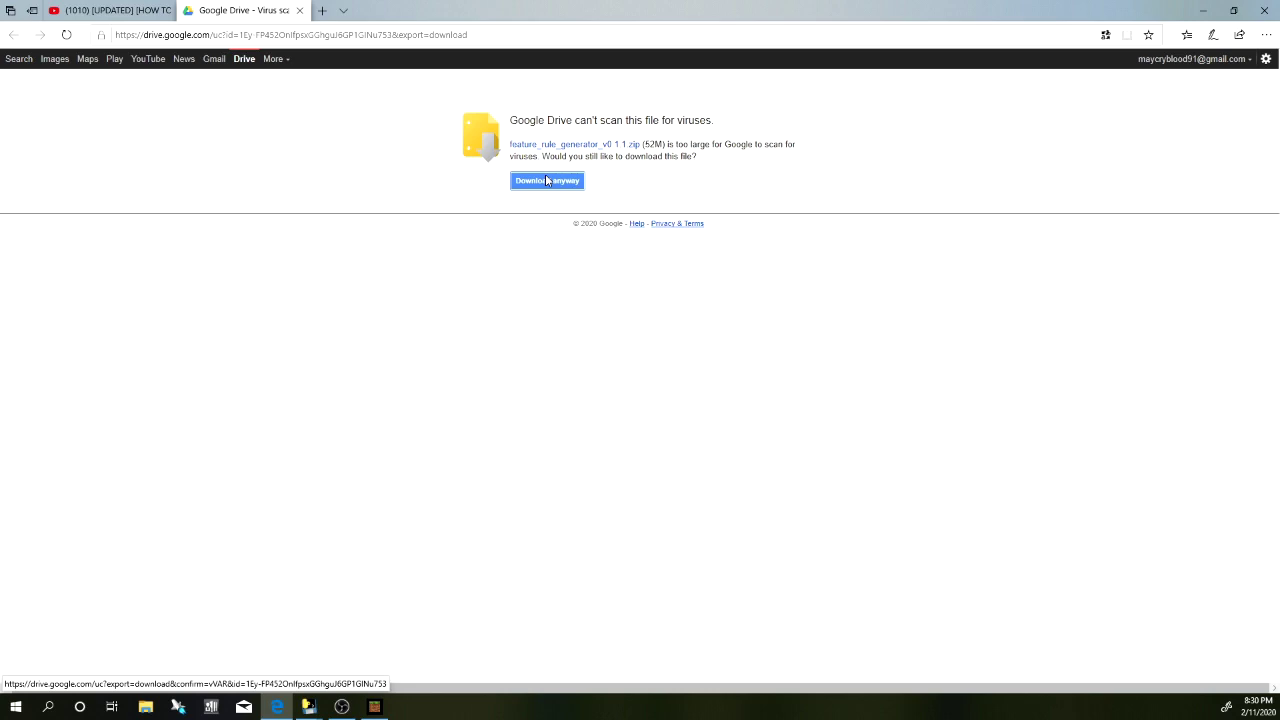
left_click(1198, 8)
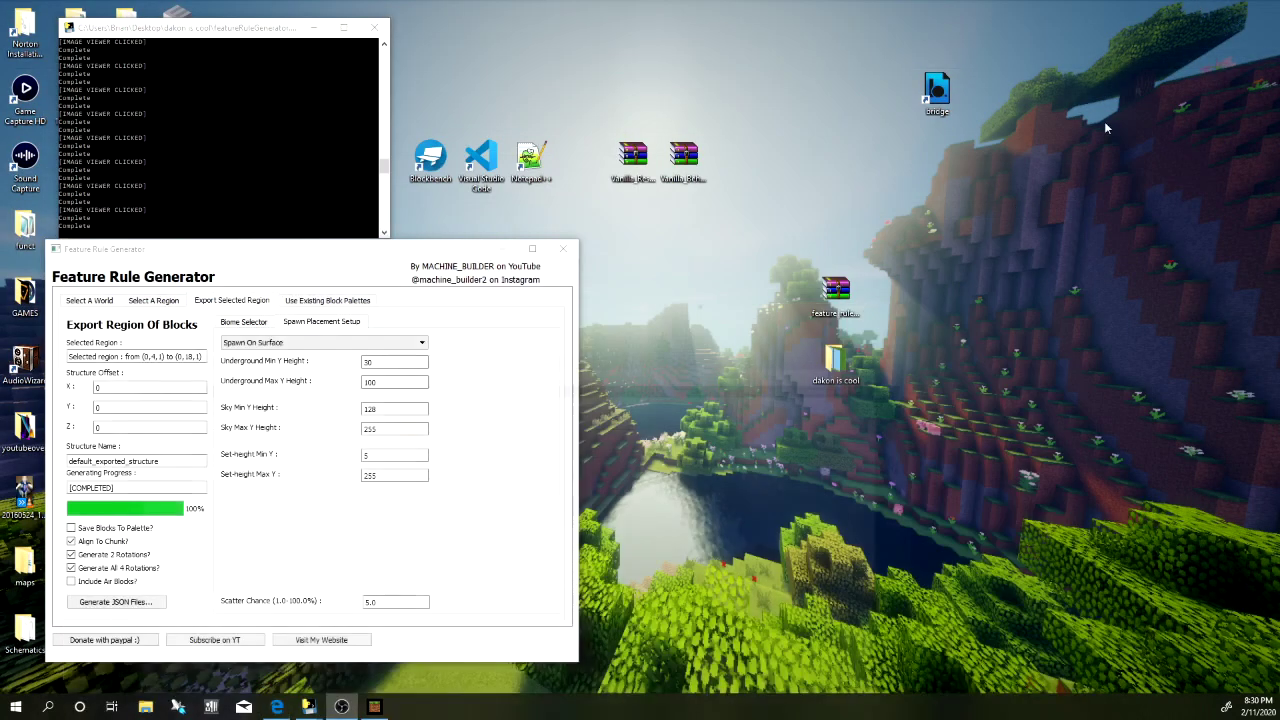
left_click(836, 290)
double_click(836, 290)
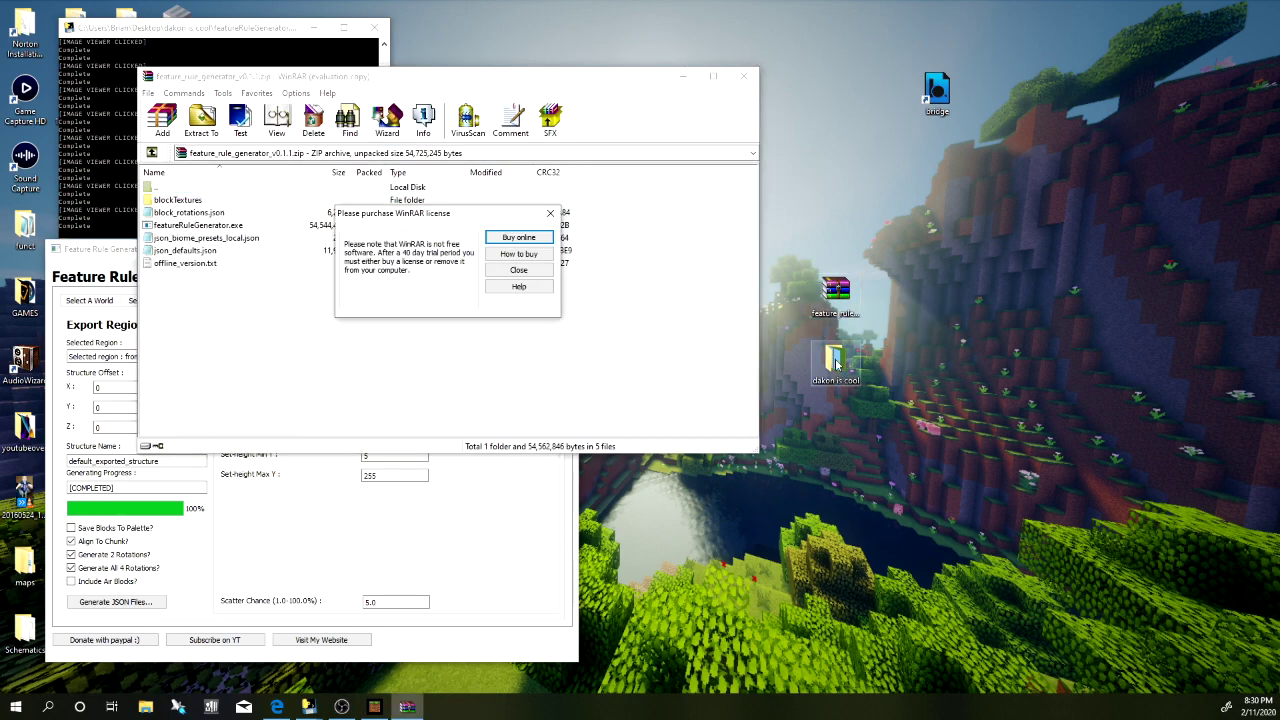
left_click(548, 216)
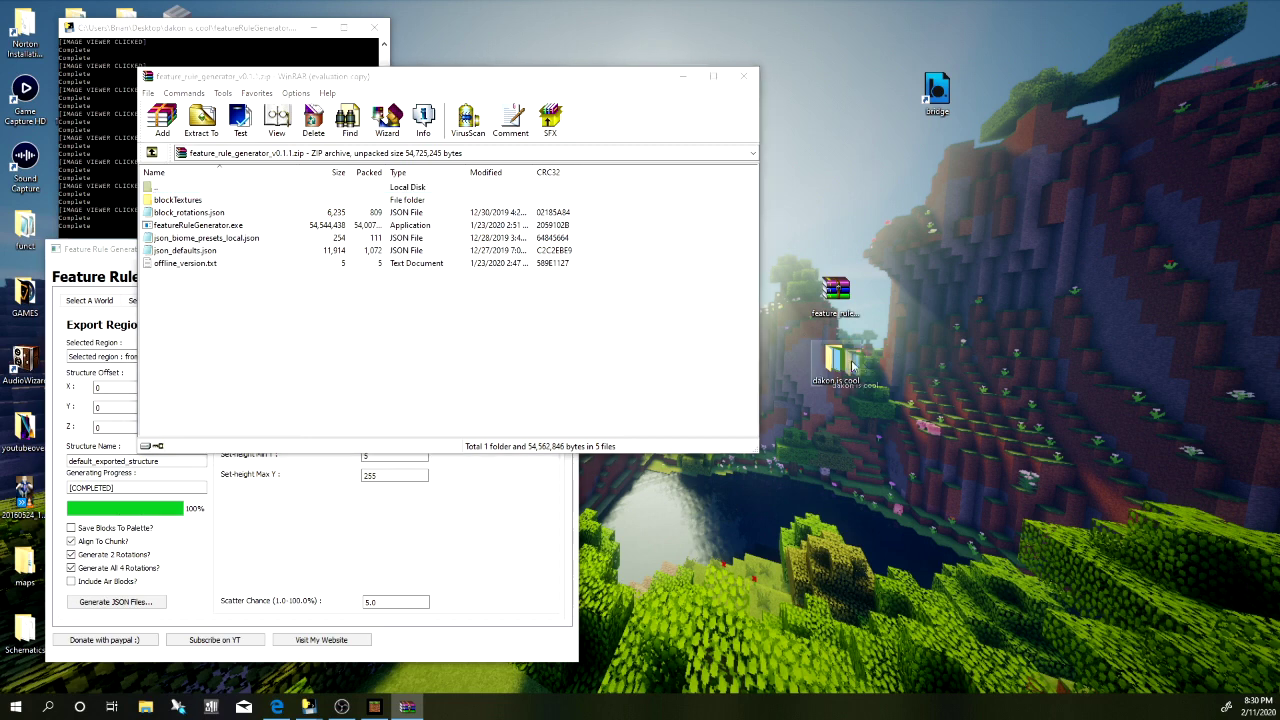
left_click_drag(258, 295, 196, 215)
left_click_drag(209, 262, 496, 258)
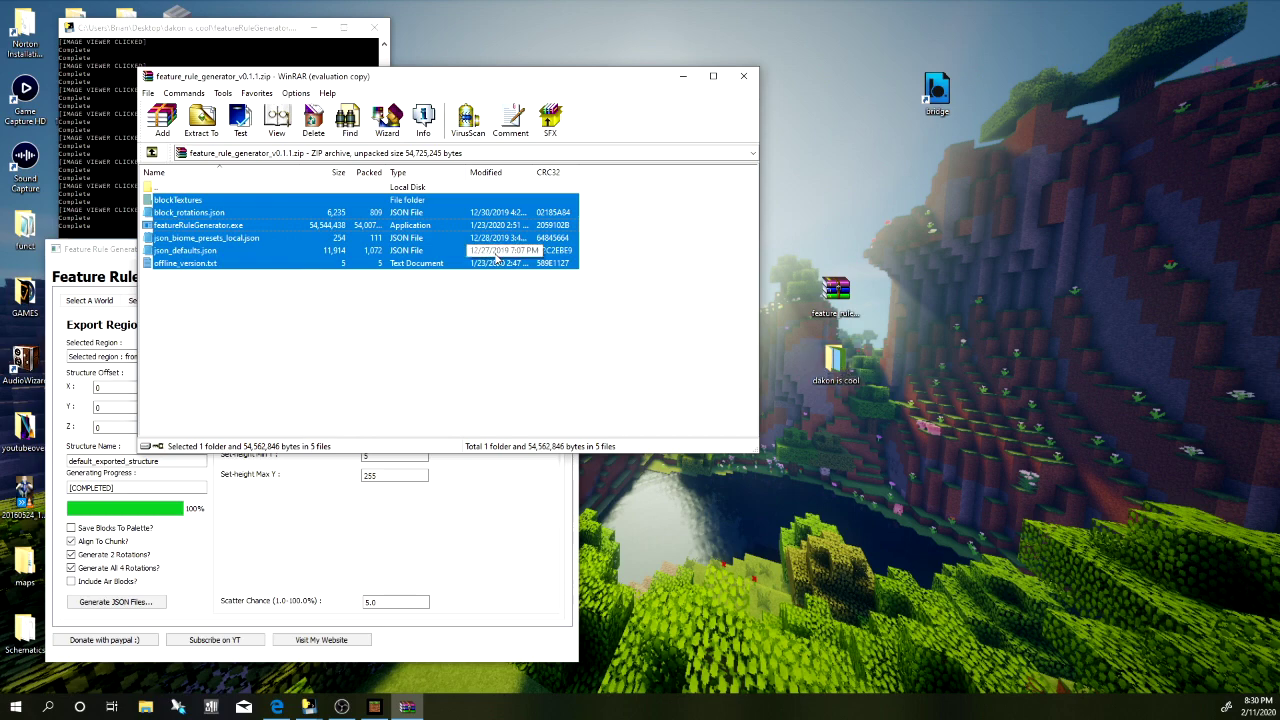
left_click(743, 77)
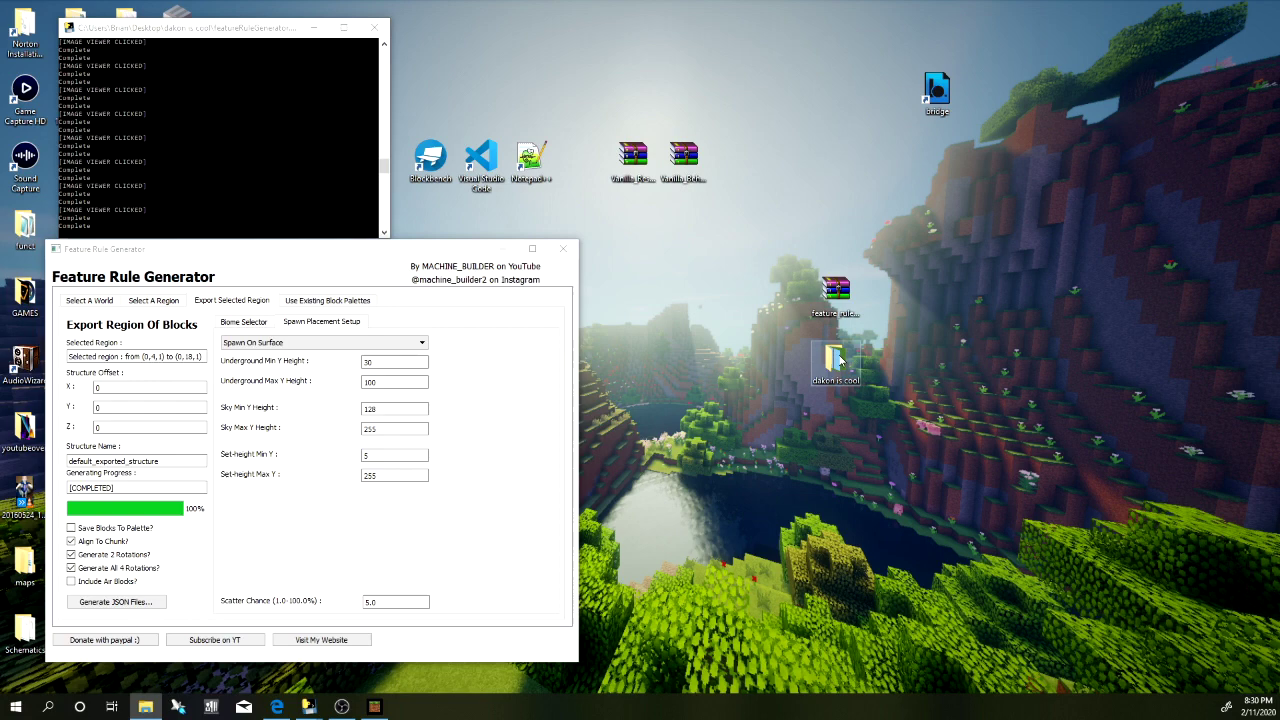
double_click(835, 365)
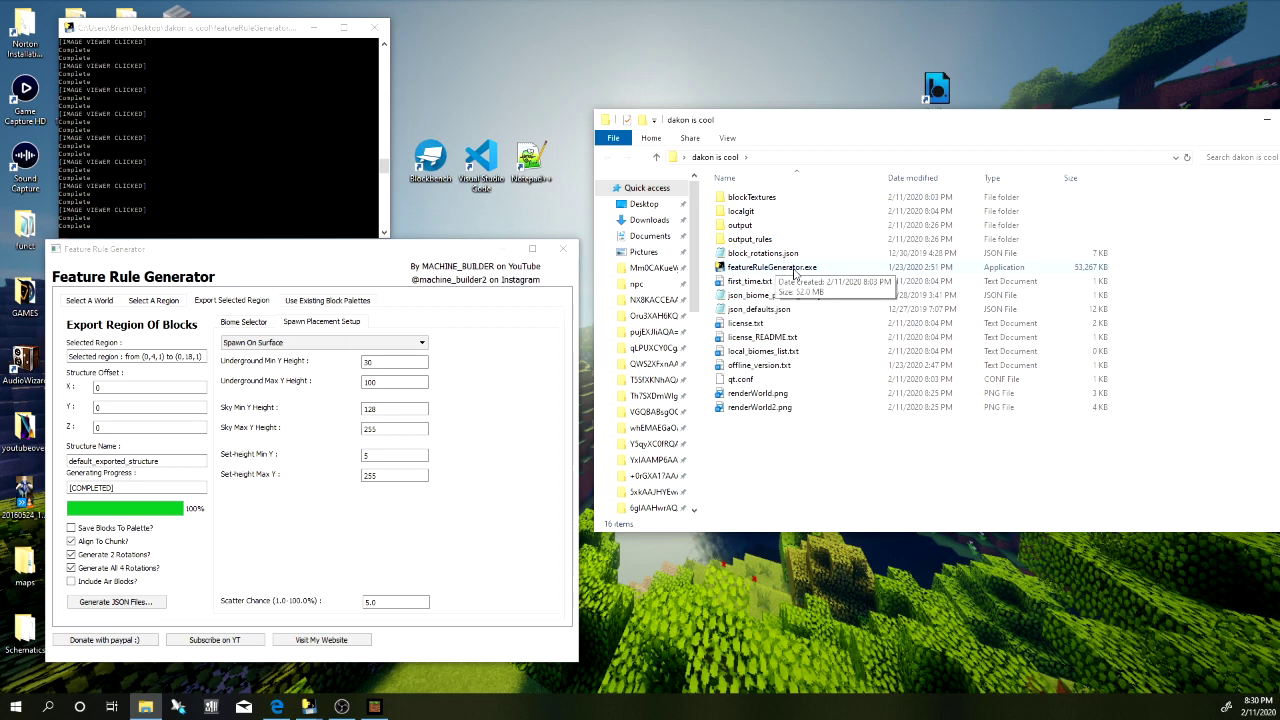
left_click_drag(984, 121, 898, 115)
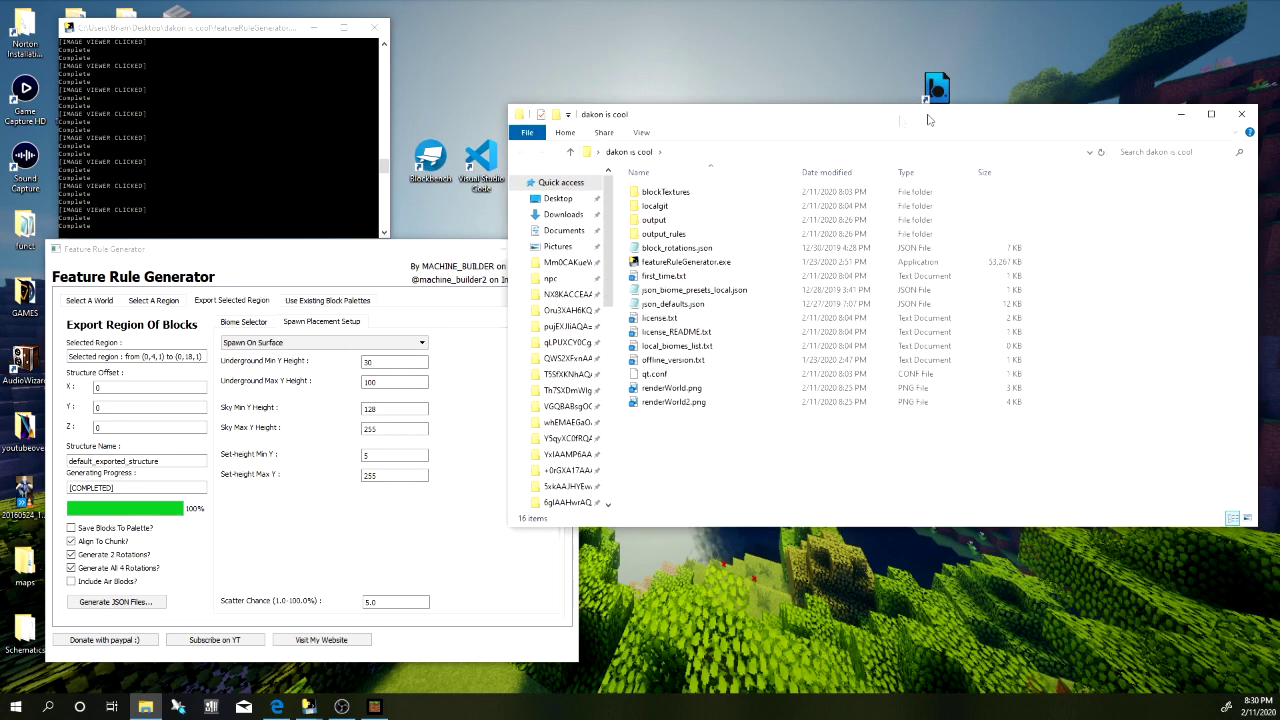
left_click_drag(186, 33, 562, 179)
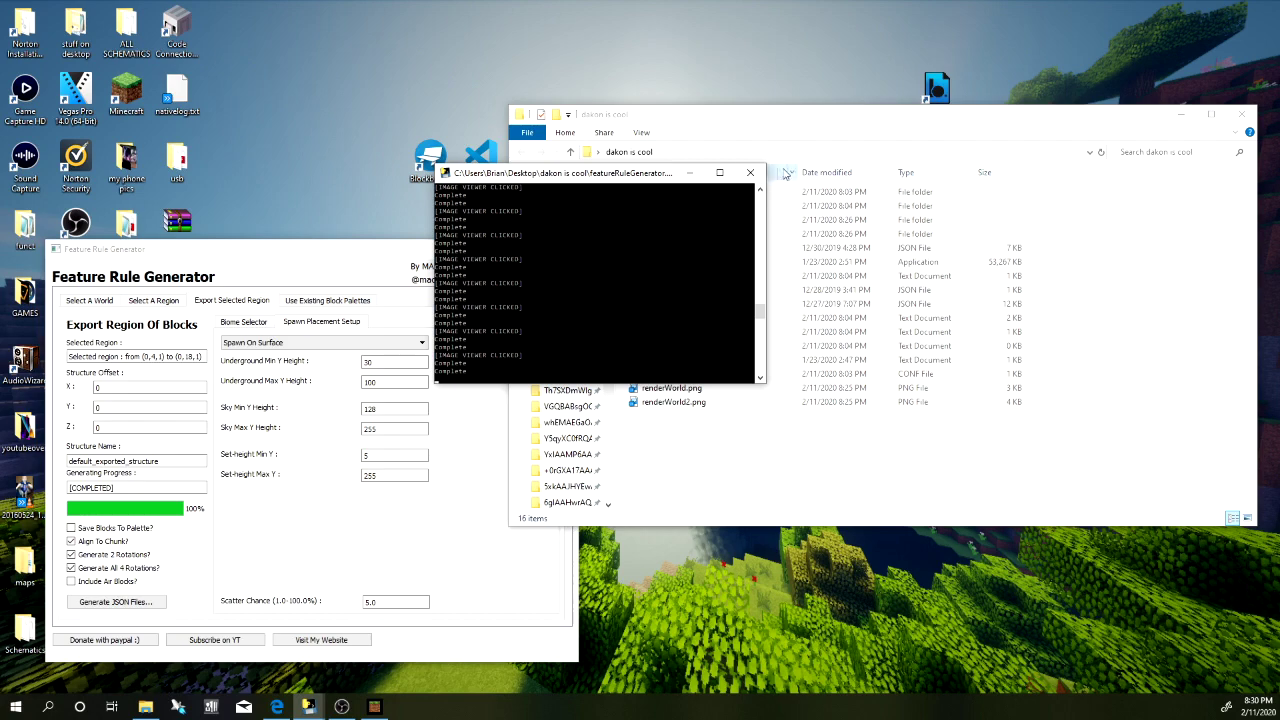
left_click_drag(624, 175, 284, 46)
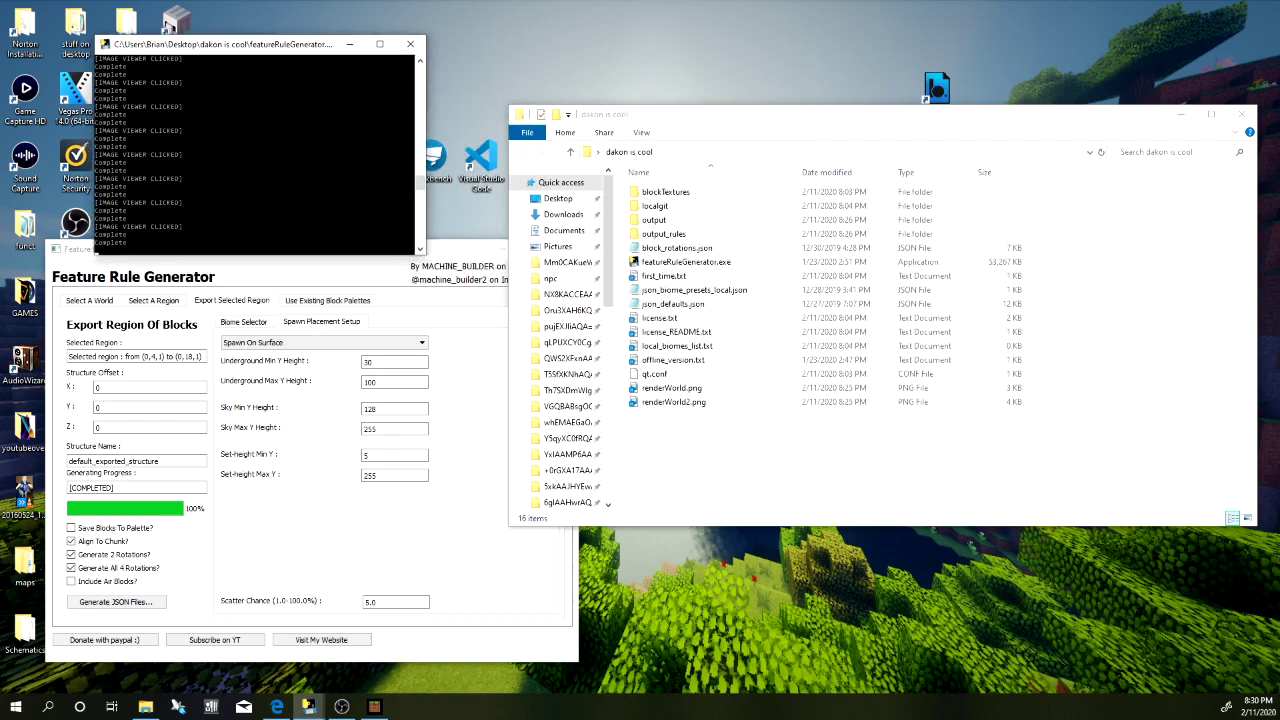
left_click(1246, 115)
Create a New folder on the desktop, then open feature_rule_generator_v0.1.1.zip and select all its entries
right_click(884, 355)
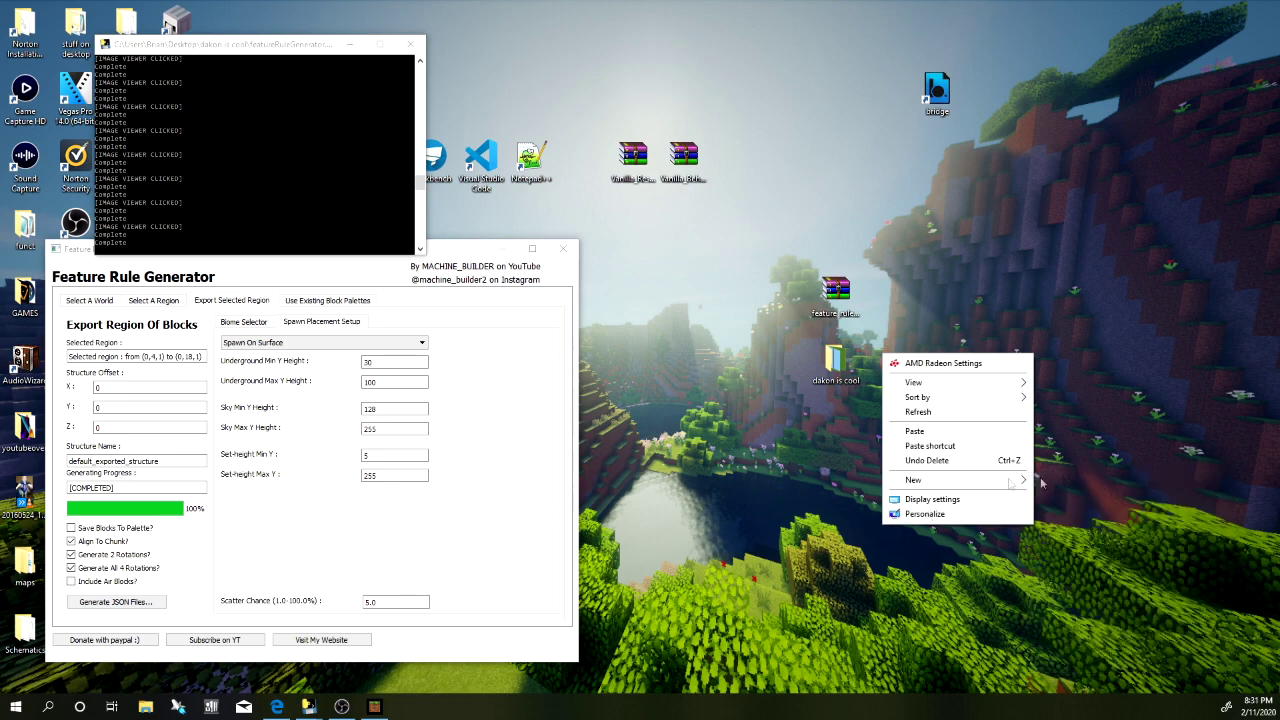
mouse_move(985, 482)
left_click(1096, 481)
left_click(829, 290)
double_click(829, 290)
left_click_drag(390, 418, 1030, 368)
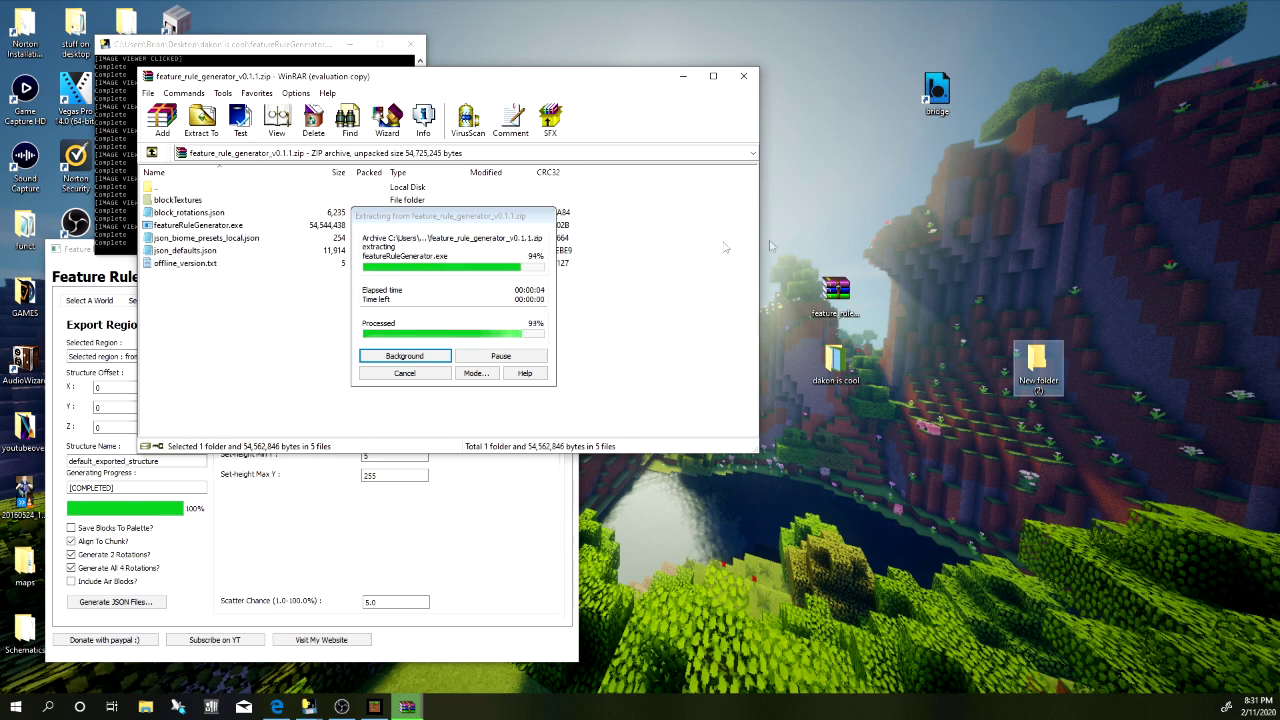
Close the WinRAR archive window past its licence reminder and open New folder (2)
left_click(745, 77)
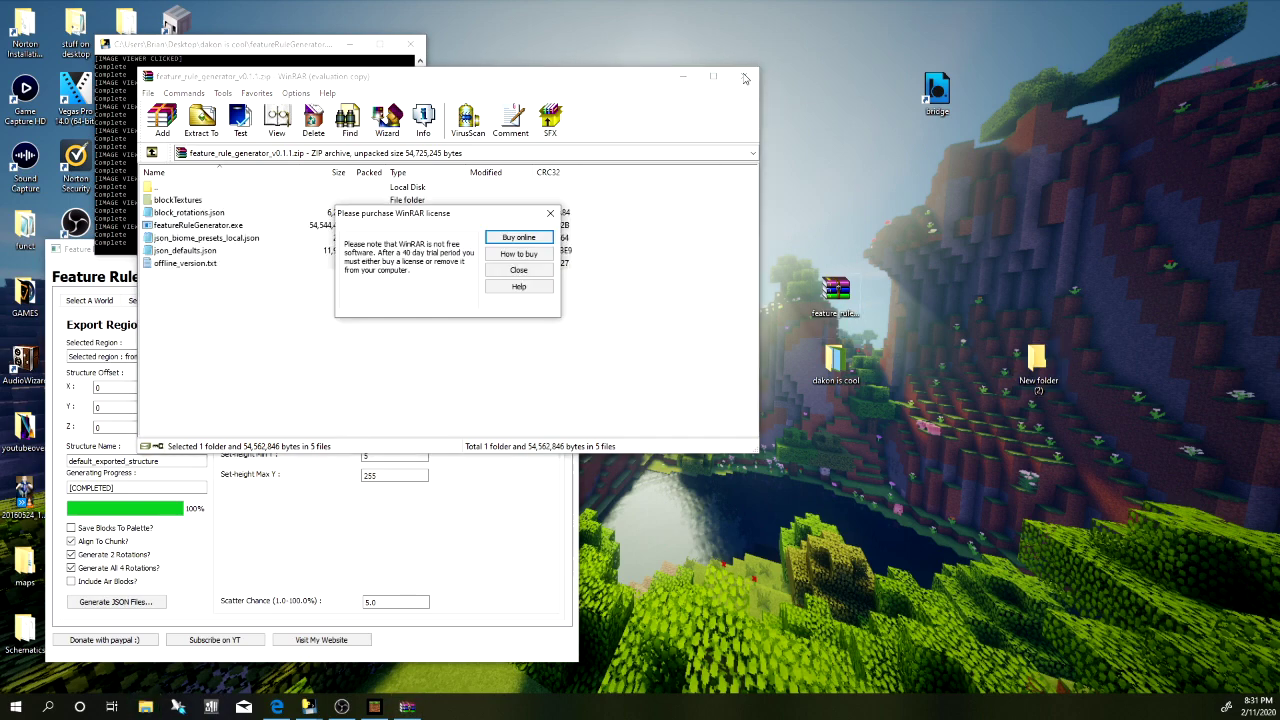
left_click(546, 214)
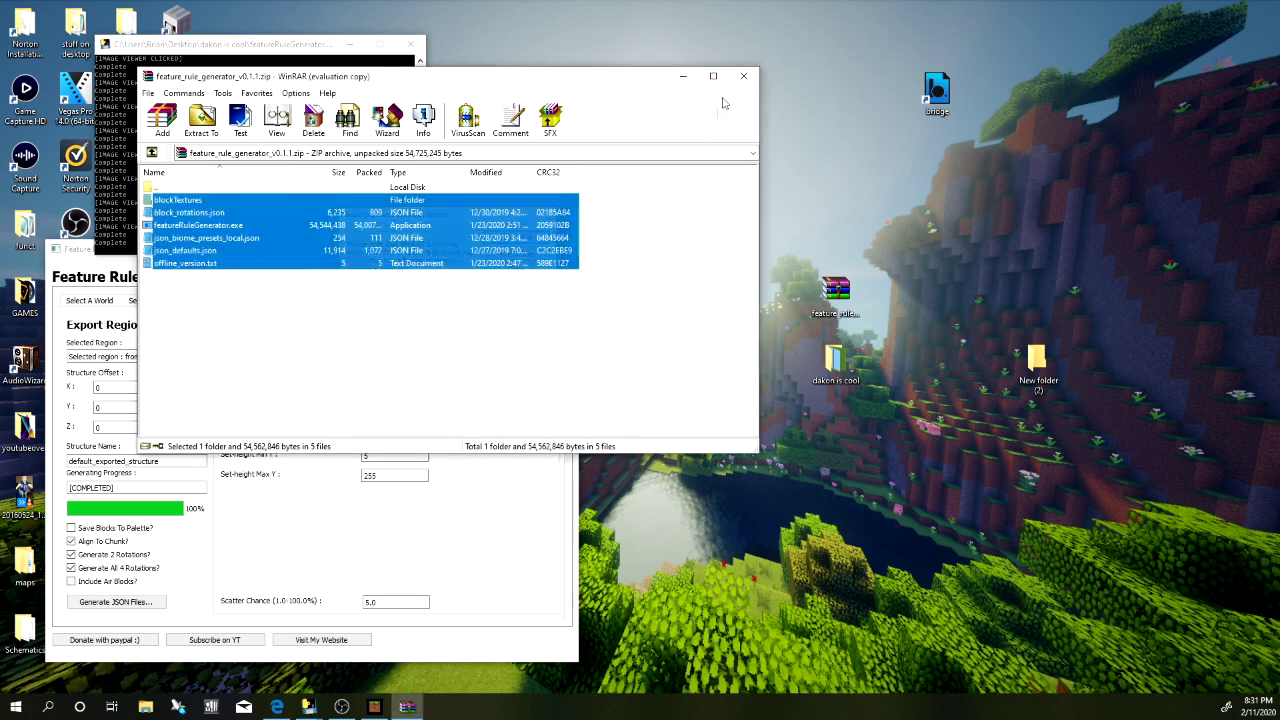
left_click(745, 77)
double_click(1033, 363)
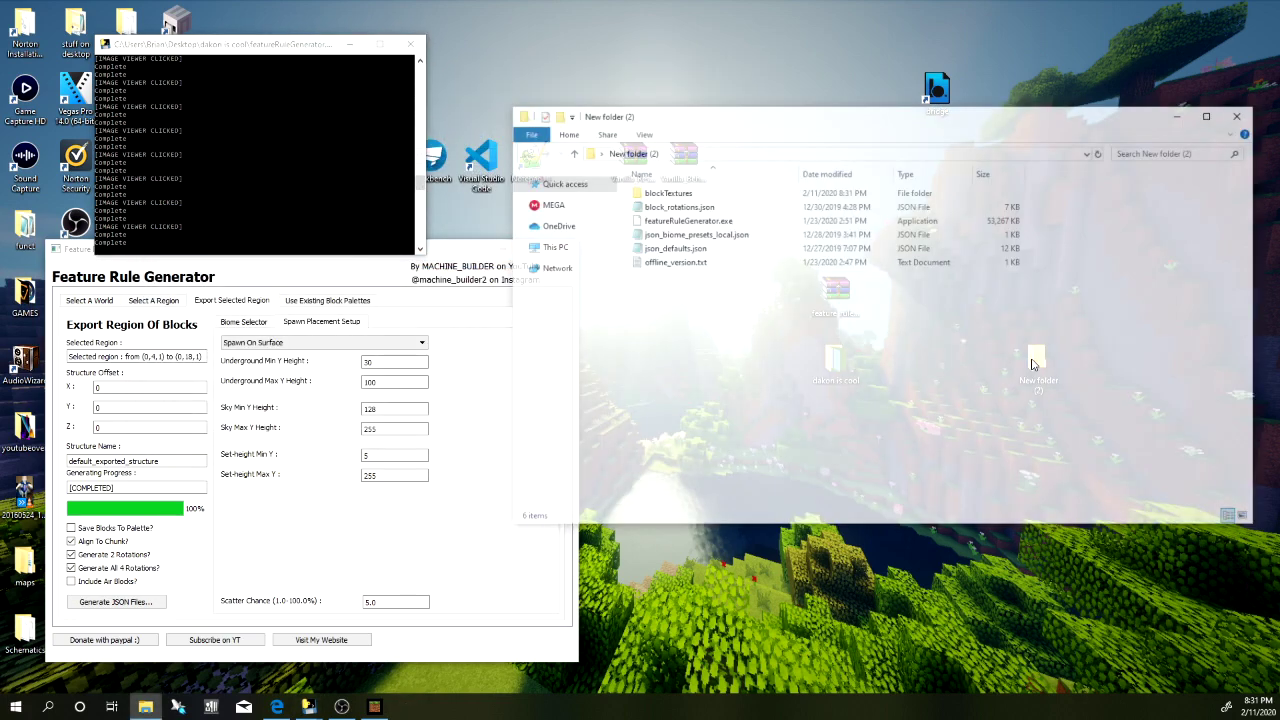
Launch featureRuleGenerator.exe with SmartScreen's Run anyway, then bring the old generator window forward
double_click(703, 224)
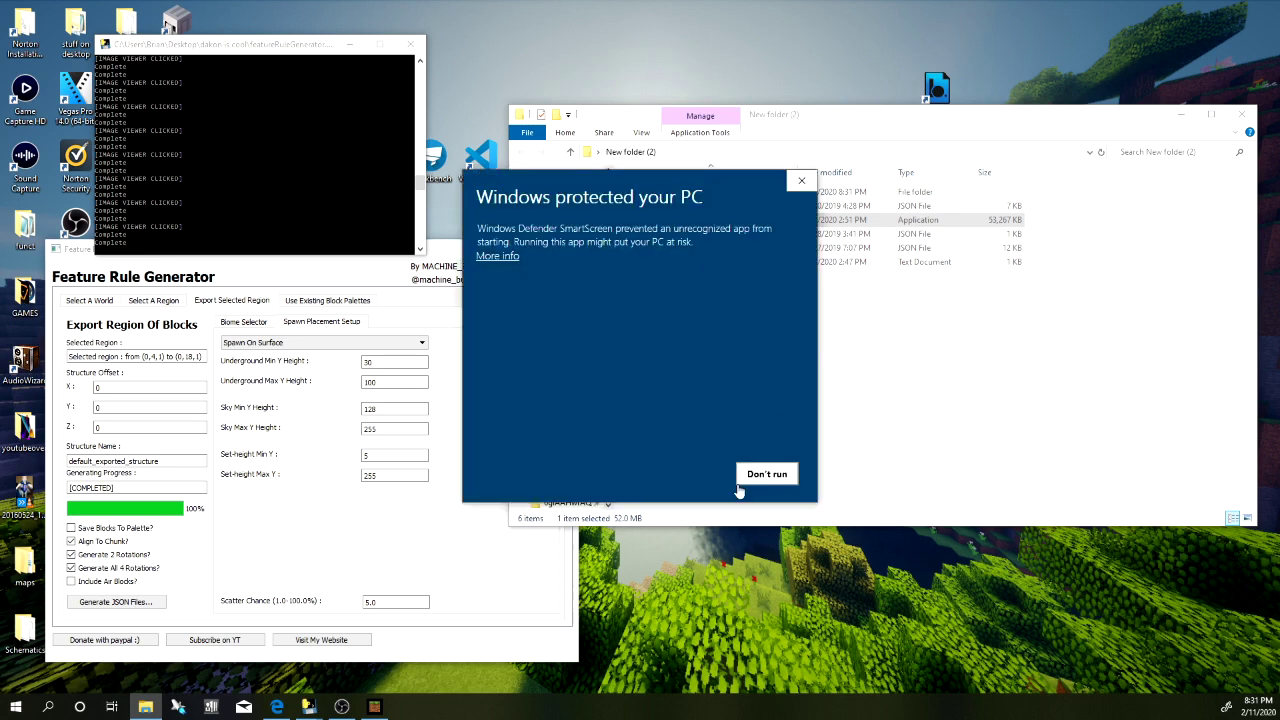
left_click(500, 256)
left_click(670, 476)
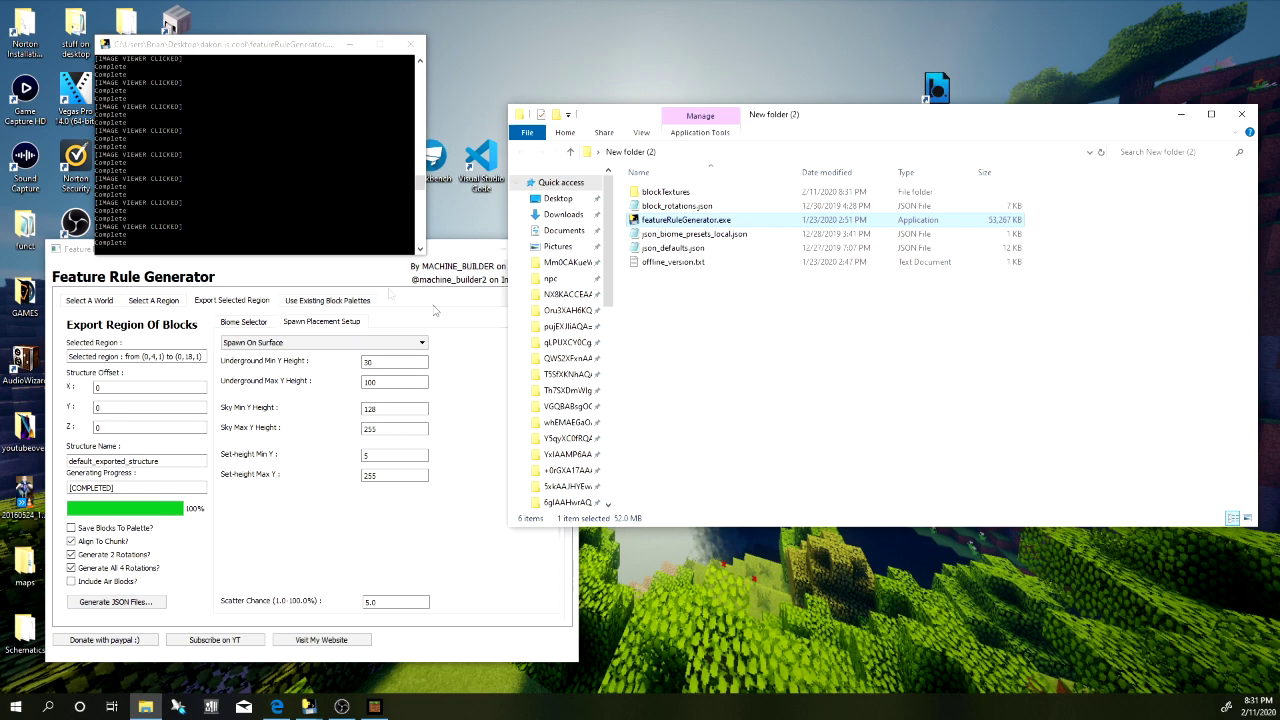
left_click(89, 300)
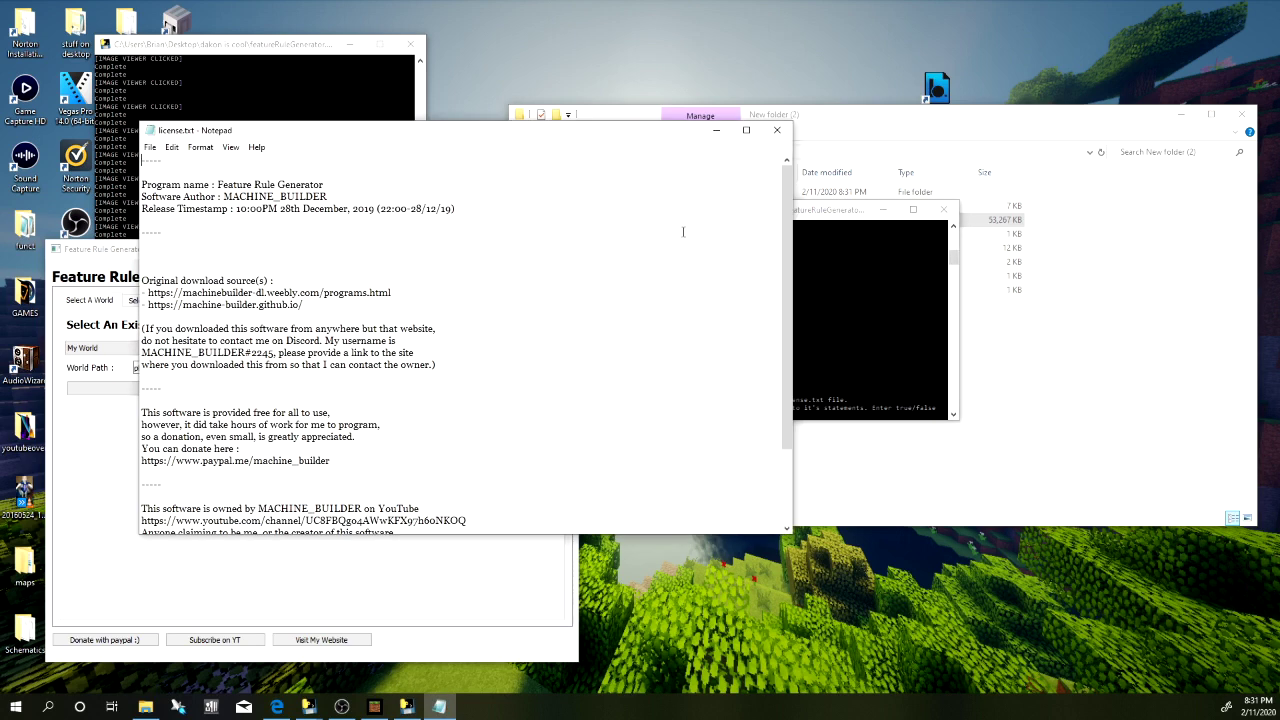
Close license.txt and accept the licence terms in the console
left_click(778, 130)
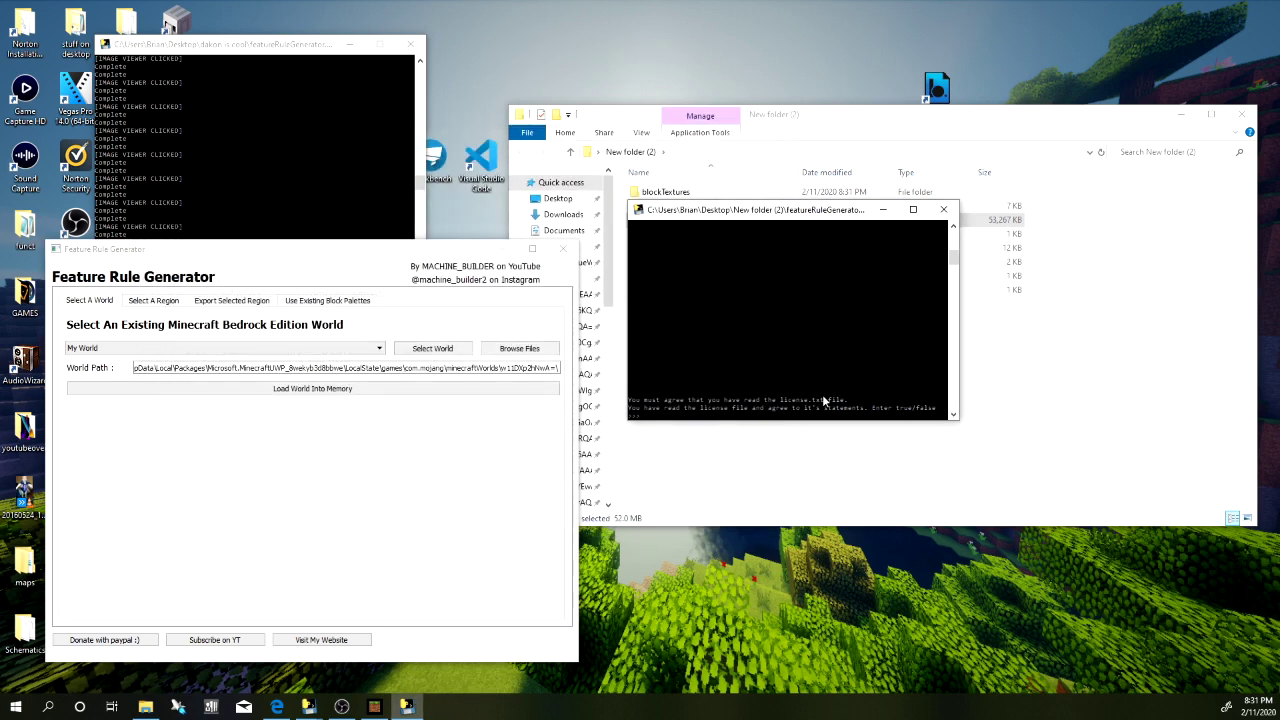
key("Return")
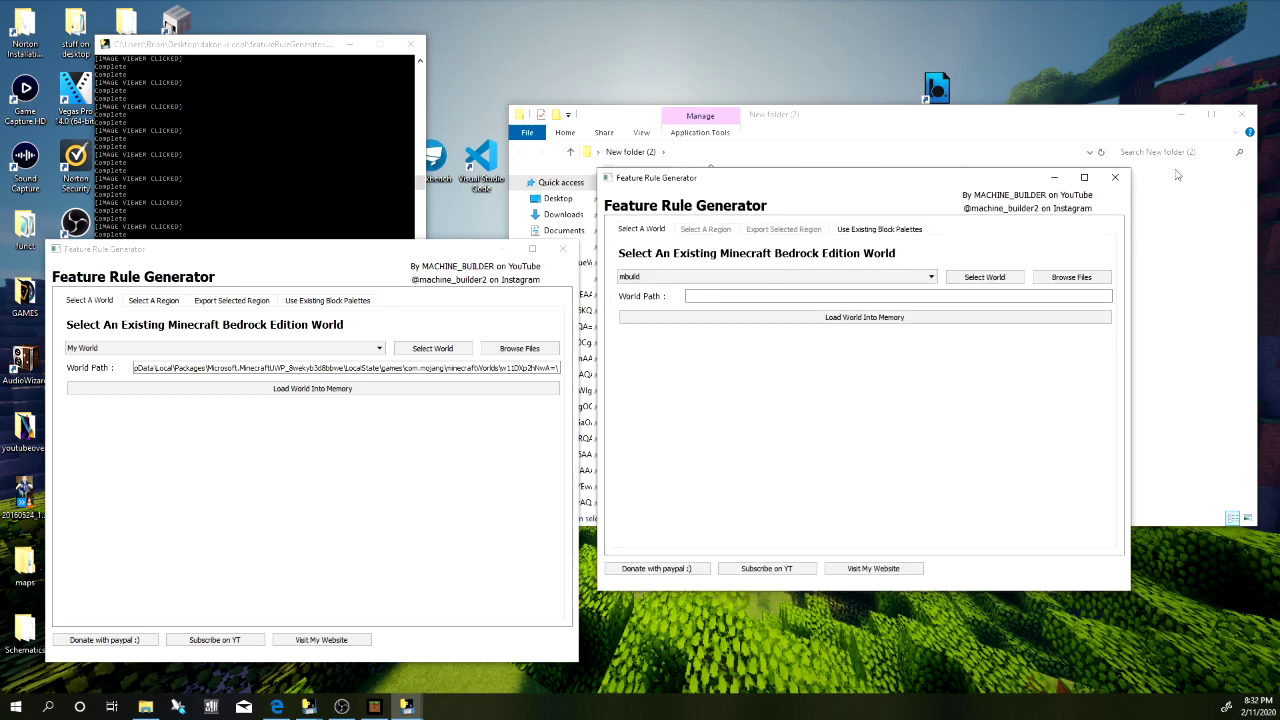
Close the old generator and its console, then arrange the new generator, console and Explorer windows
left_click(563, 248)
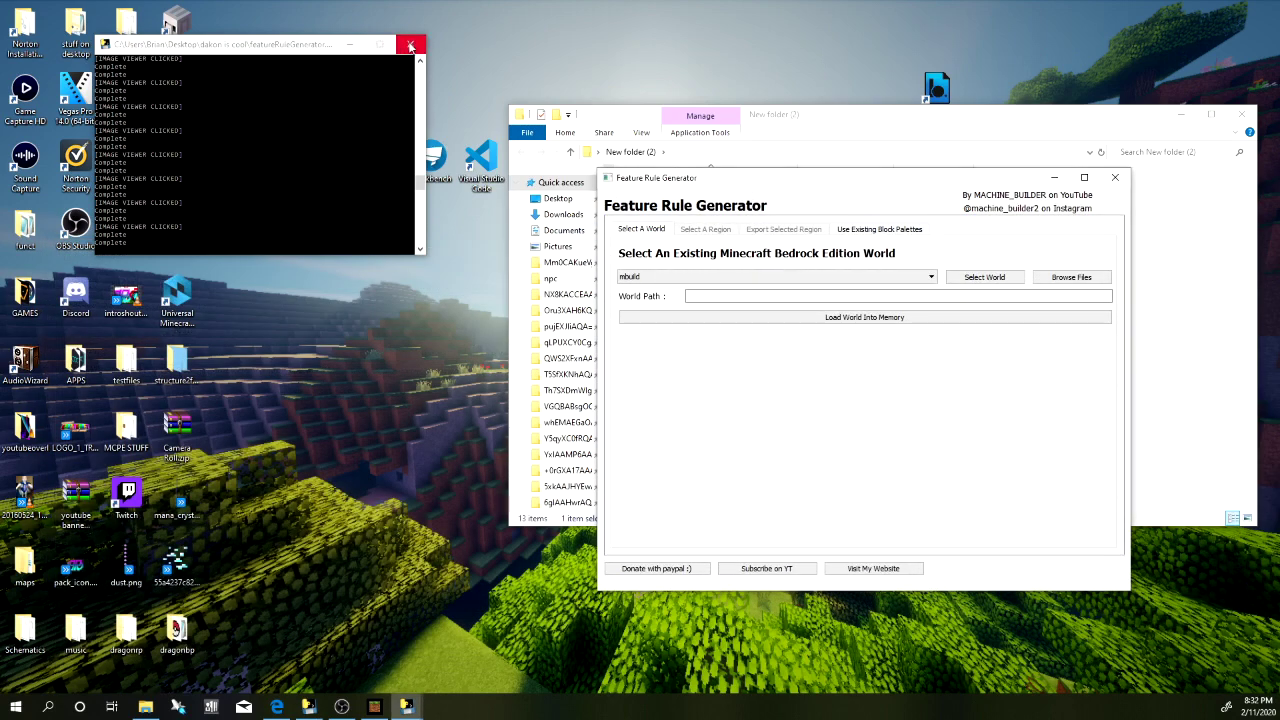
left_click(410, 46)
left_click_drag(929, 184, 509, 176)
left_click_drag(800, 212, 240, 45)
left_click(505, 178)
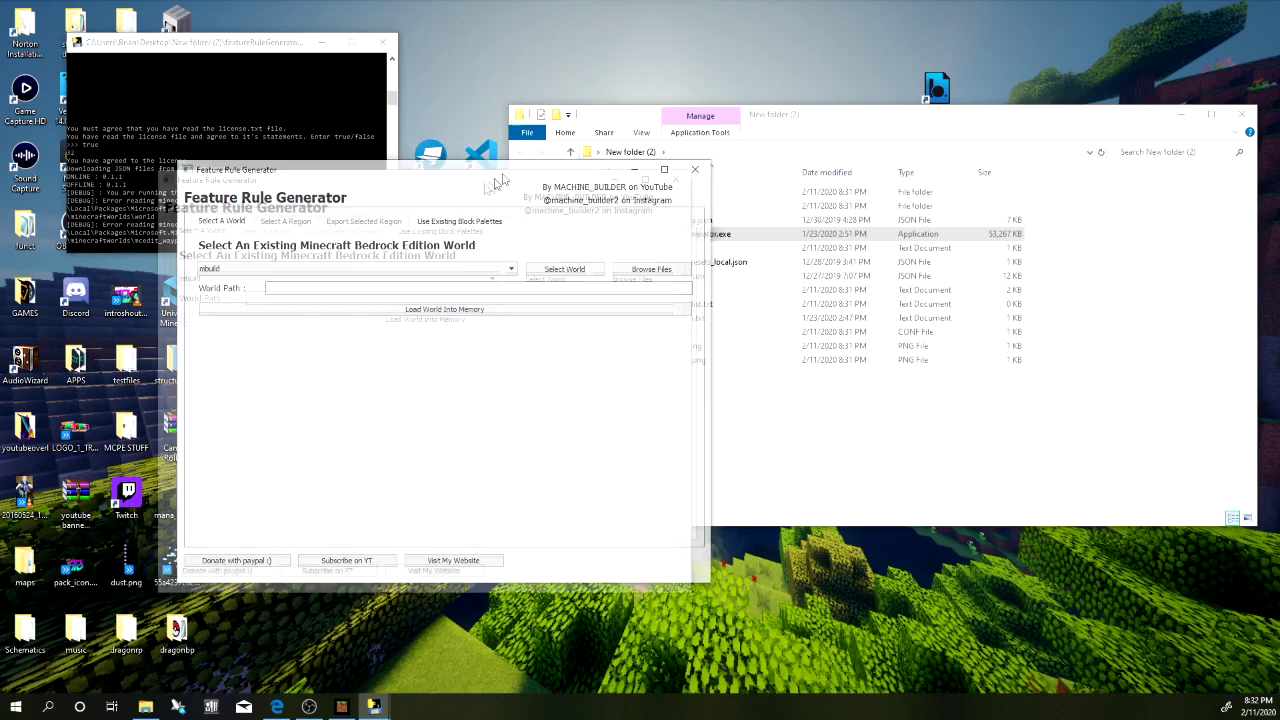
left_click_drag(500, 180, 434, 188)
left_click(880, 123)
mouse_move(918, 125)
left_mouse_down()
mouse_move(865, 463)
mouse_move(896, 380)
mouse_move(600, 250)
mouse_move(935, 129)
left_mouse_up()
left_click(410, 188)
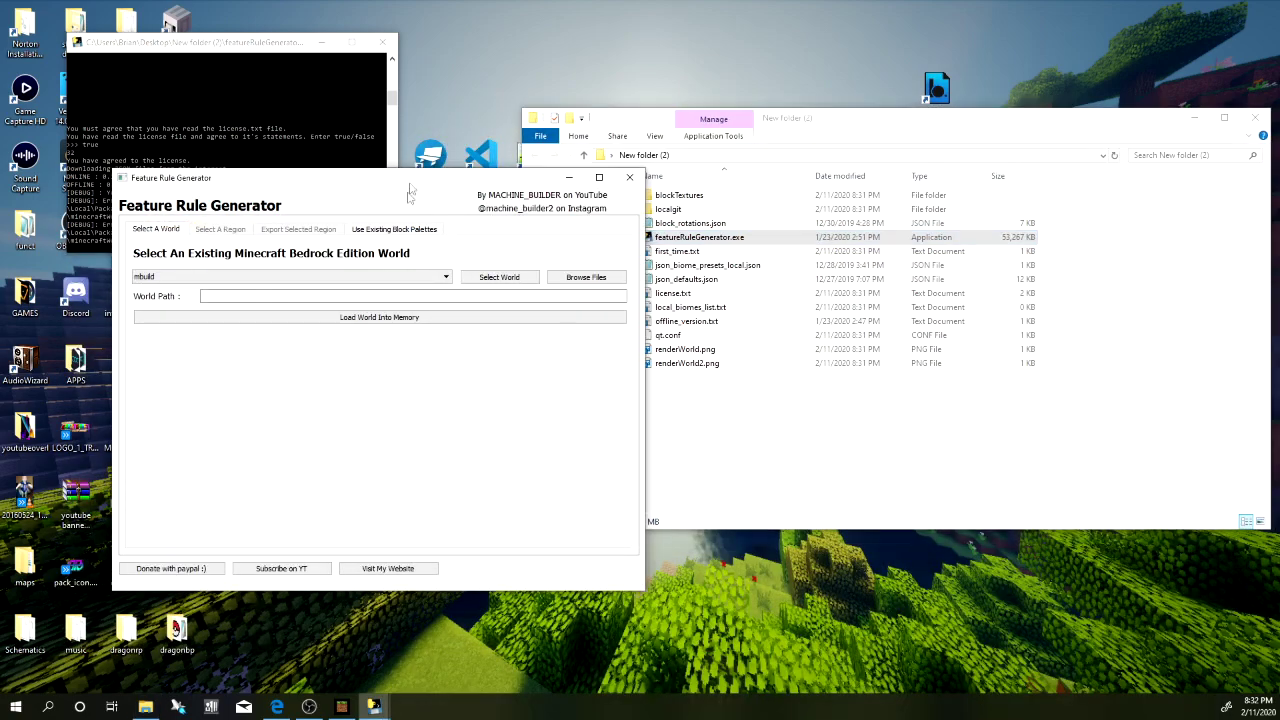
Set World Path to the first folder in minecraftWorlds and load the mbuild world into memory
left_click(260, 276)
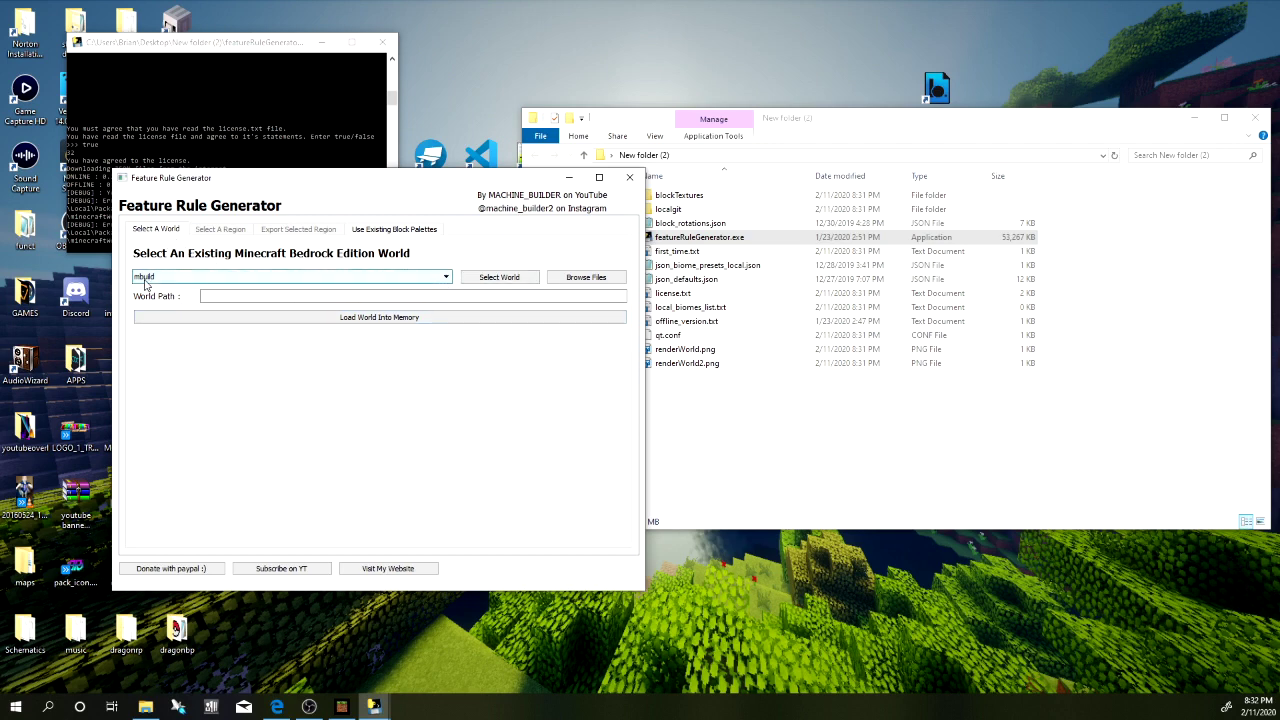
left_click(522, 280)
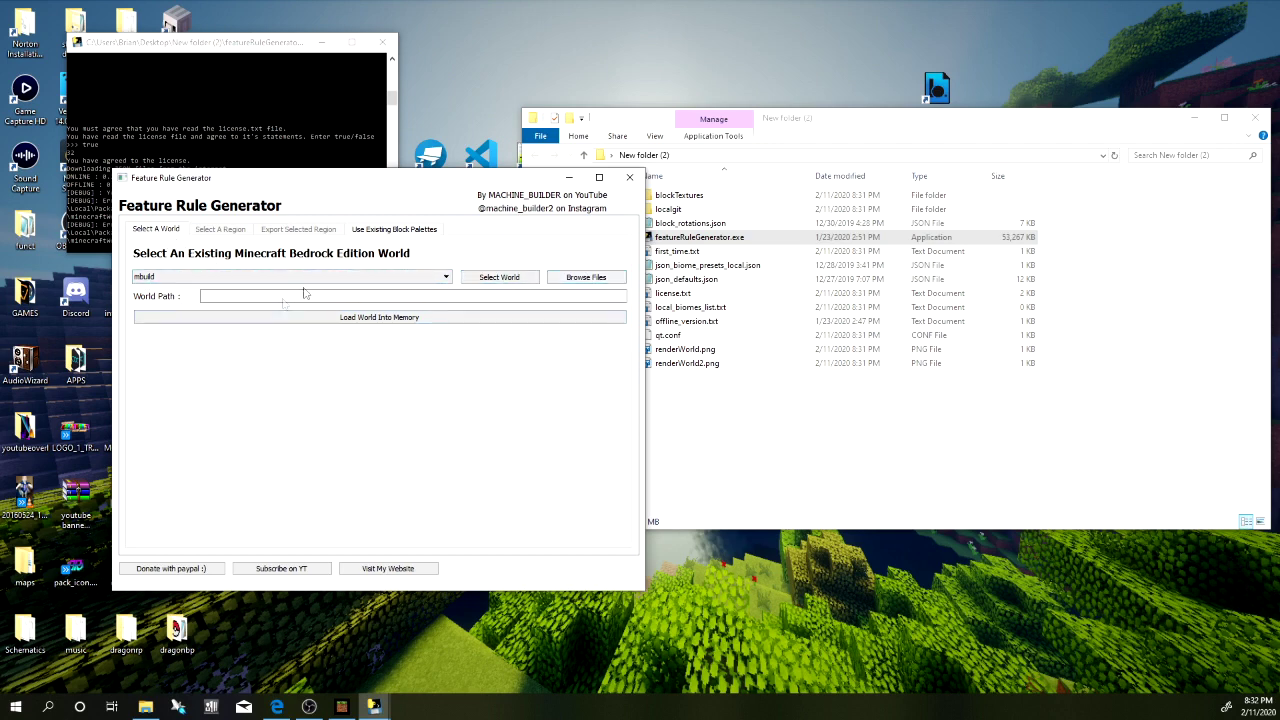
left_click(592, 279)
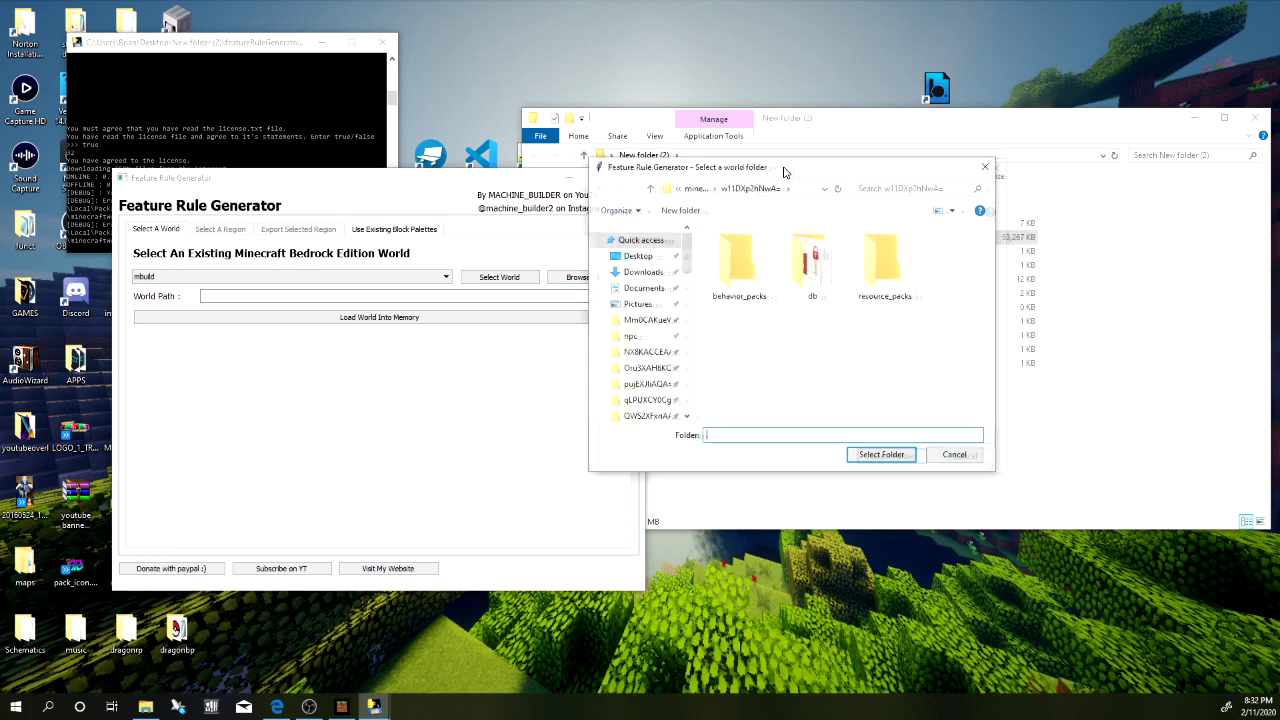
left_click(829, 187)
left_click(745, 207)
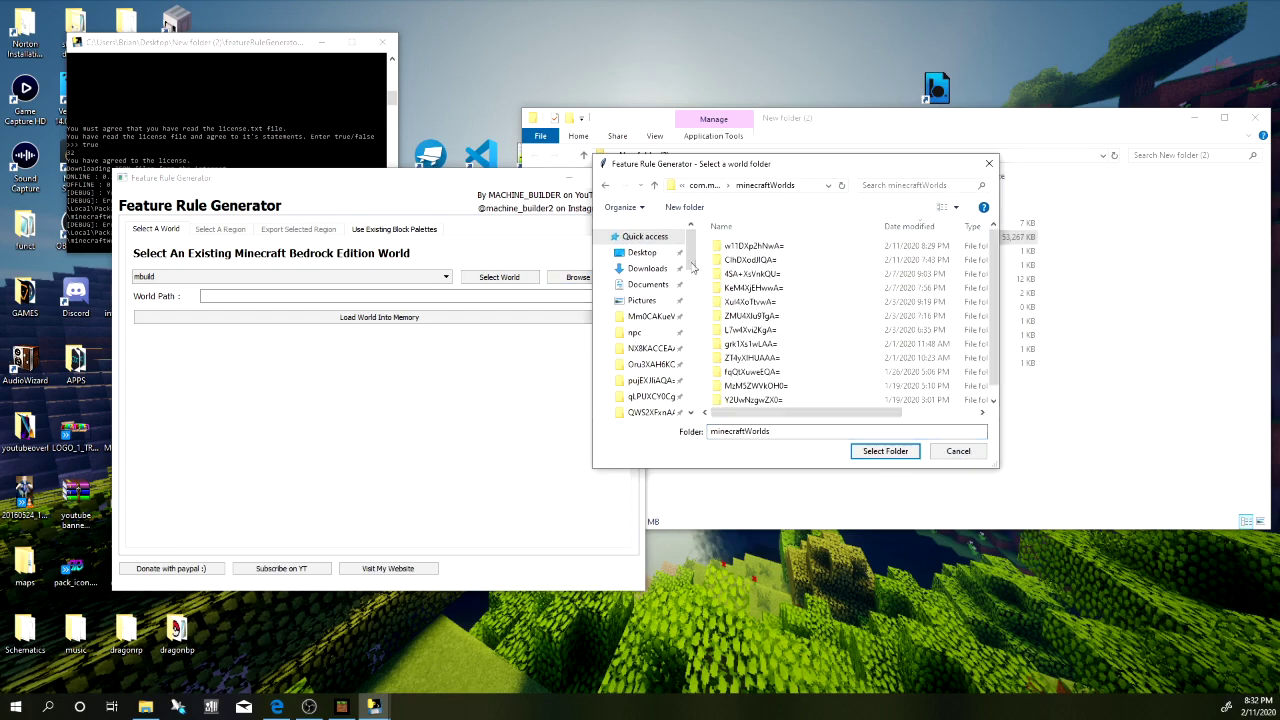
left_click(757, 247)
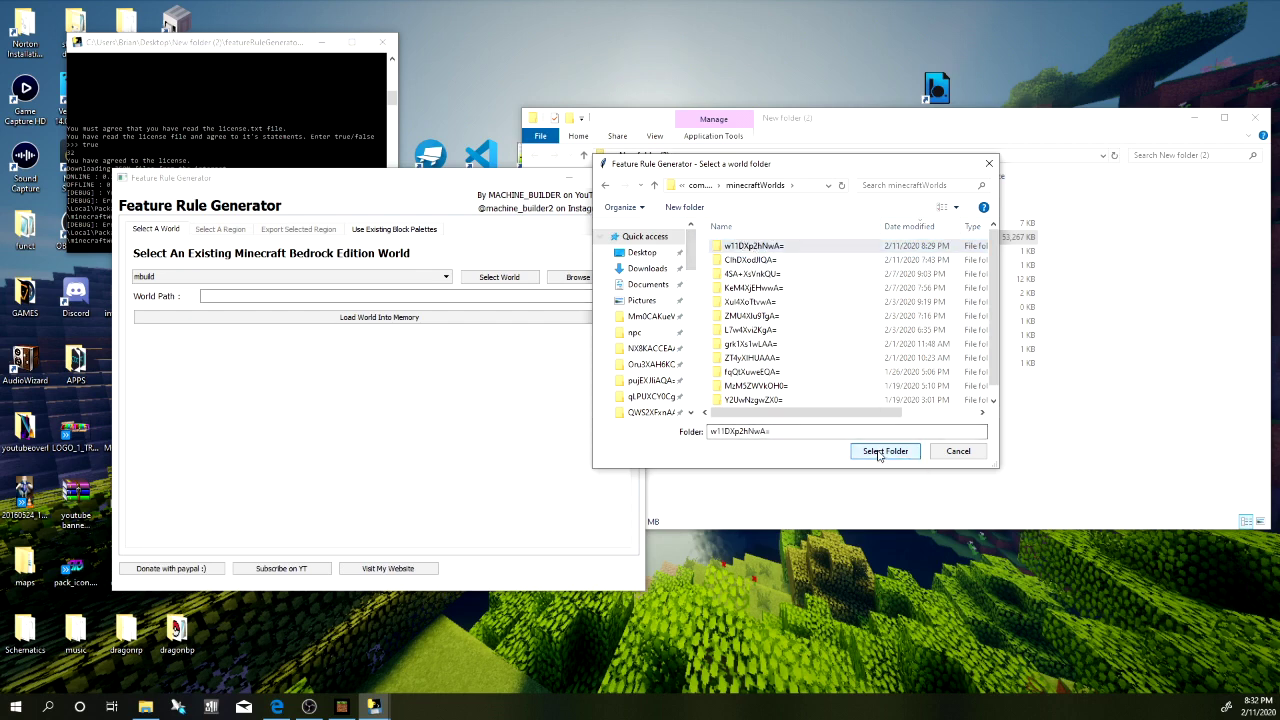
left_click(880, 450)
left_click(398, 317)
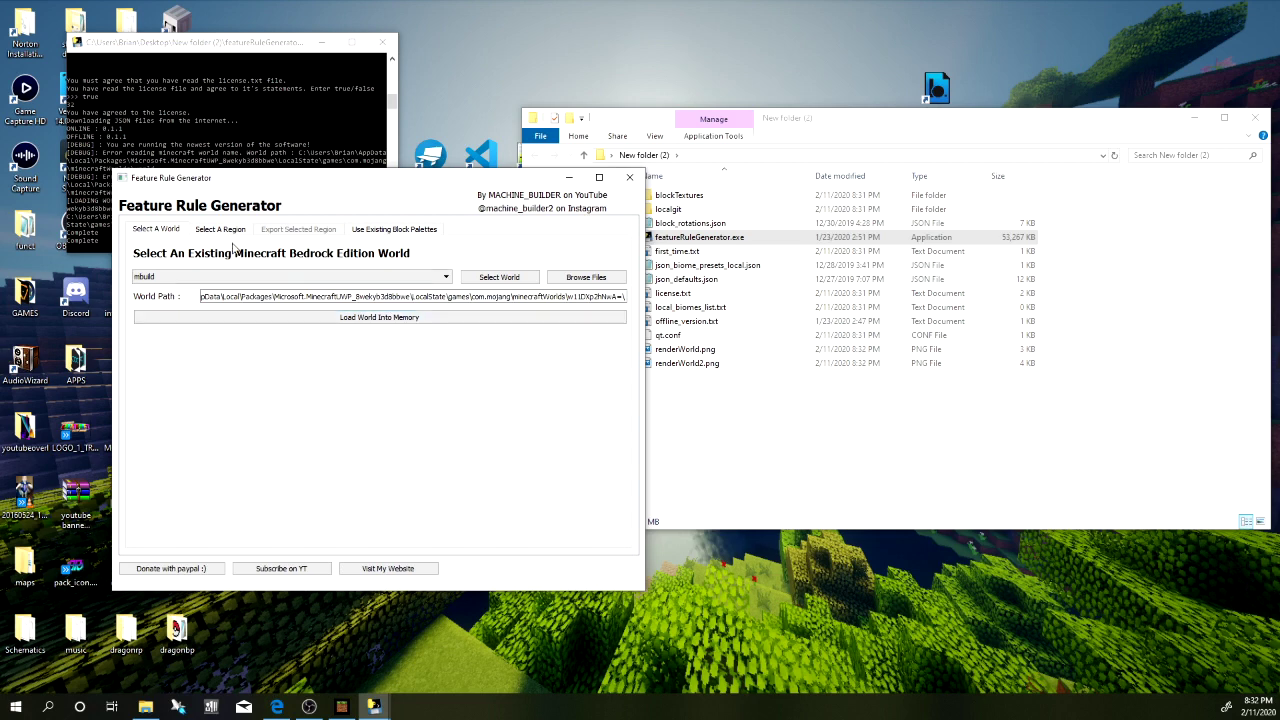
left_click(221, 229)
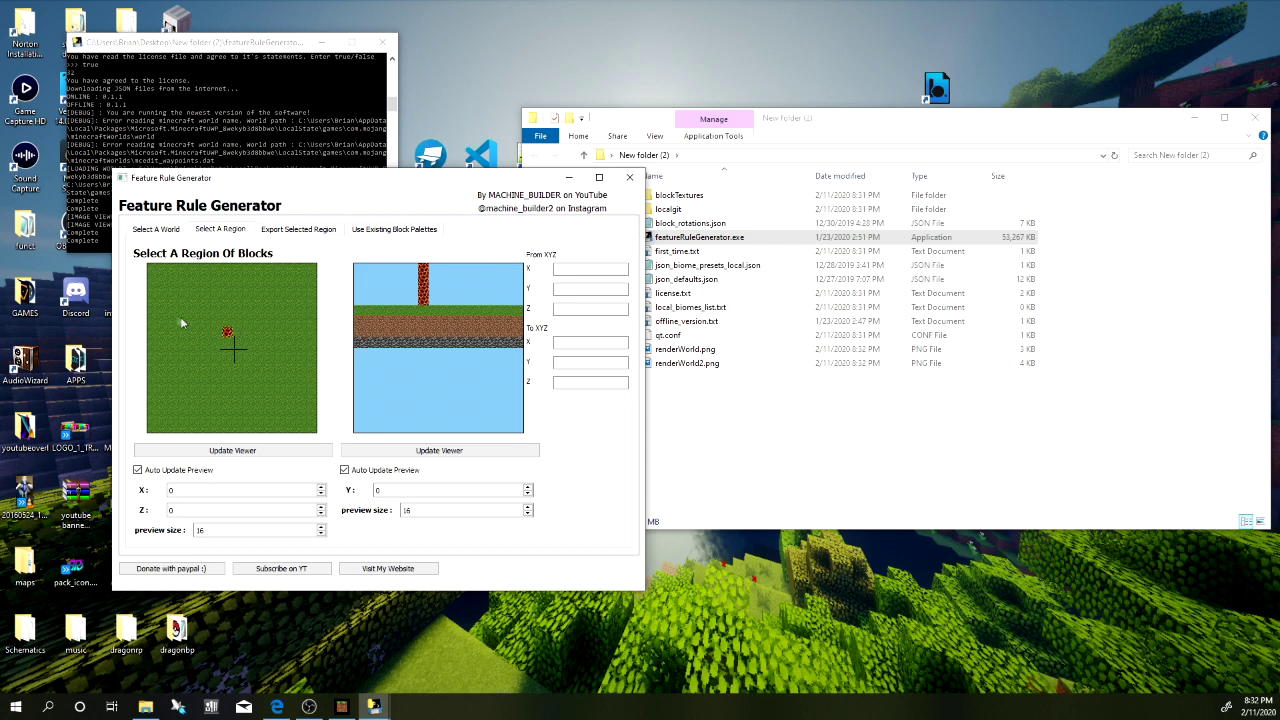
Try marking regions on the top-down preview, then clear the marking
left_click_drag(235, 336, 180, 310)
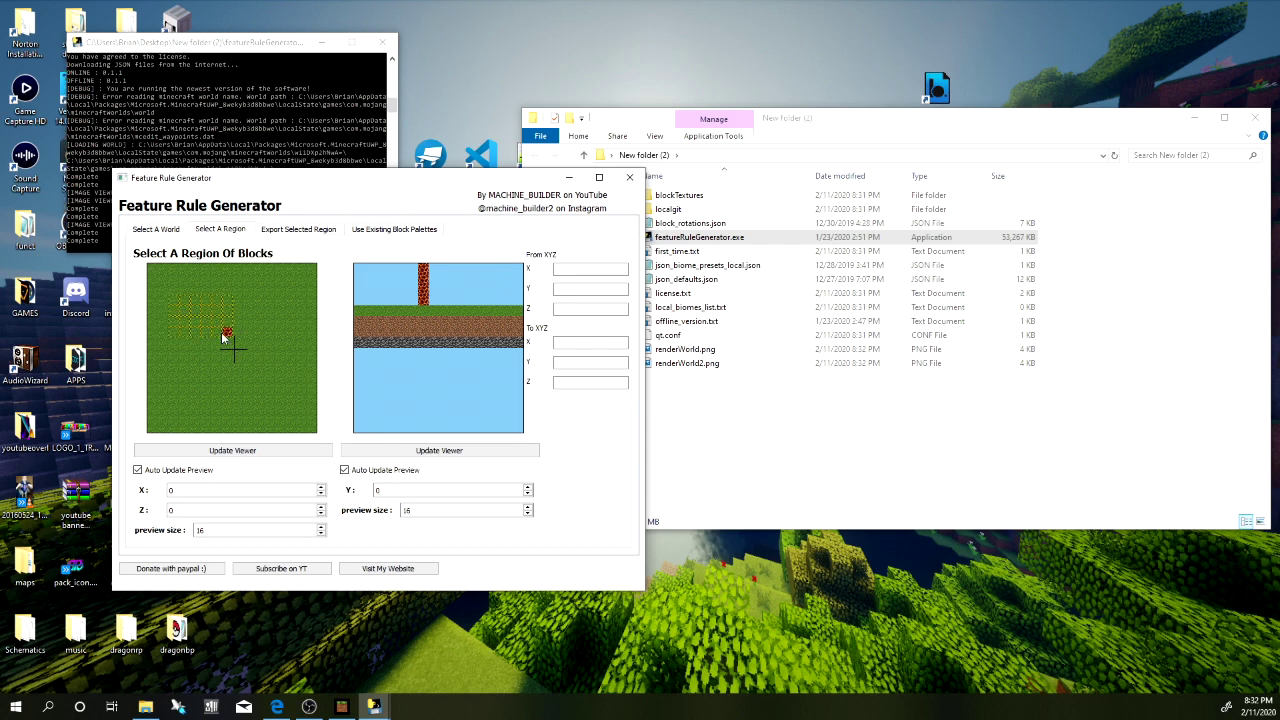
left_click_drag(261, 405, 173, 387)
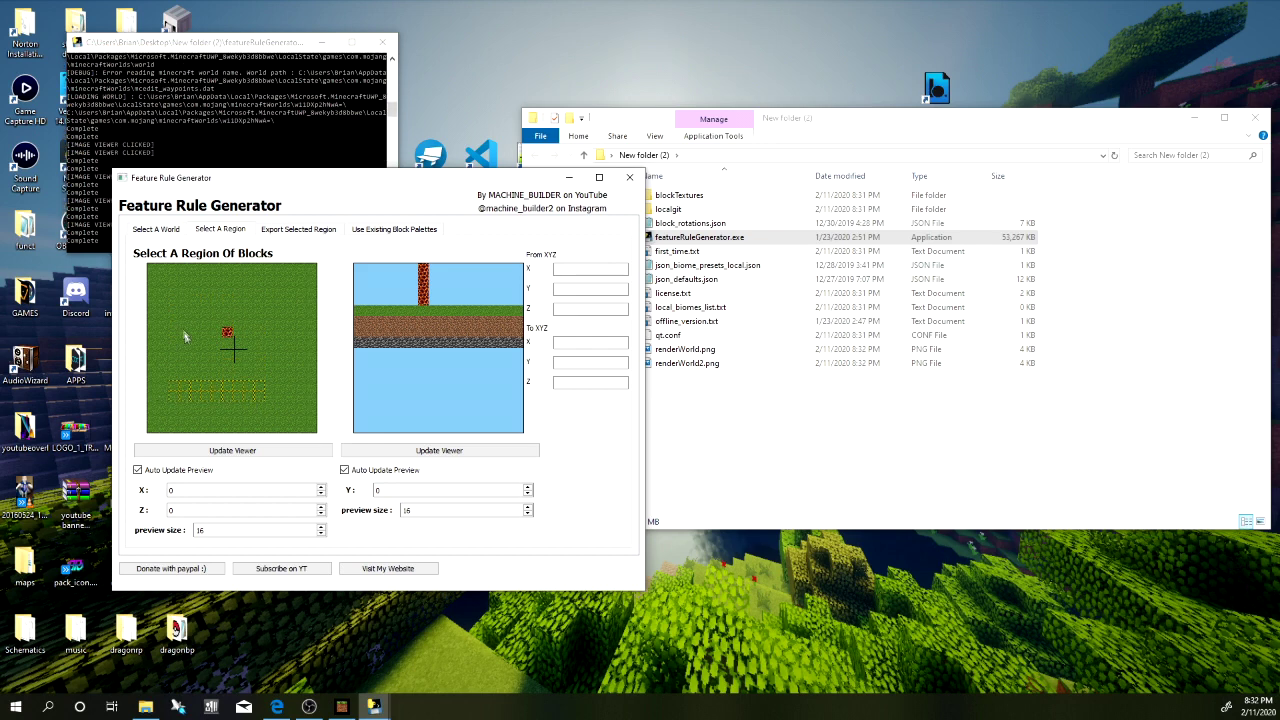
left_click(222, 334)
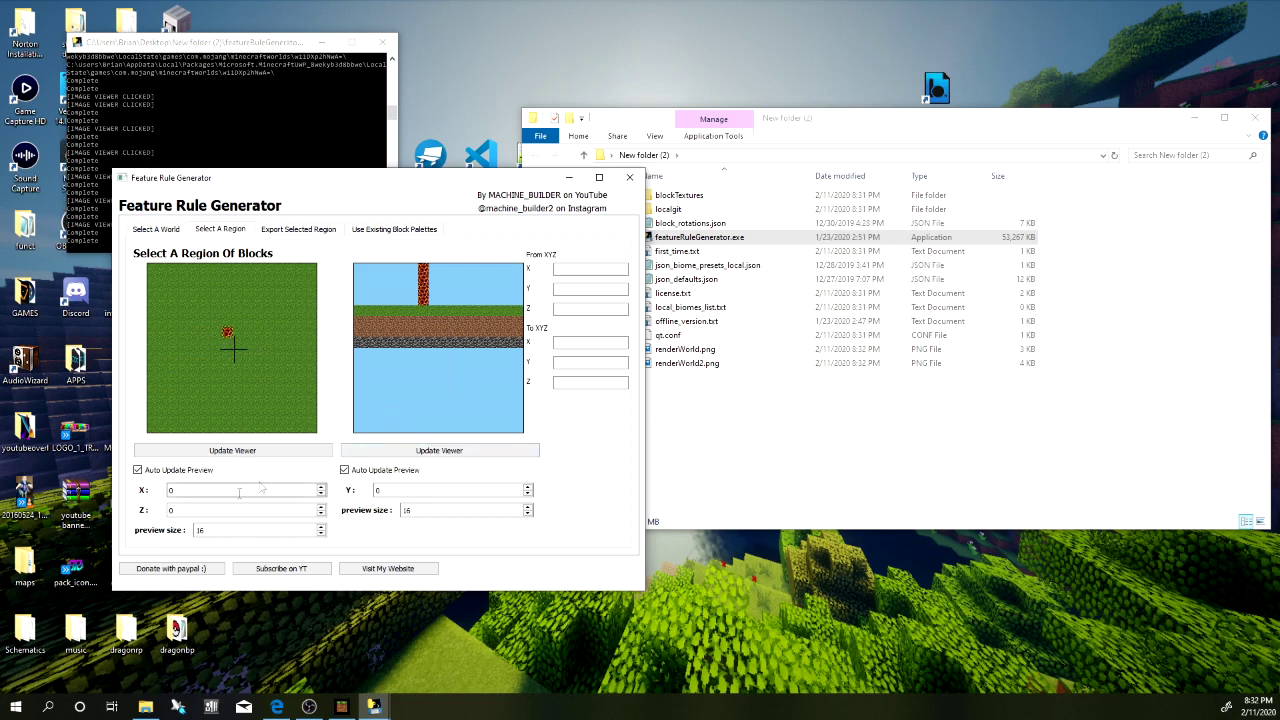
Enter coordinate 1 and click the red pillar to select (0,4,1) to (0,18,1) for export
left_click(183, 491)
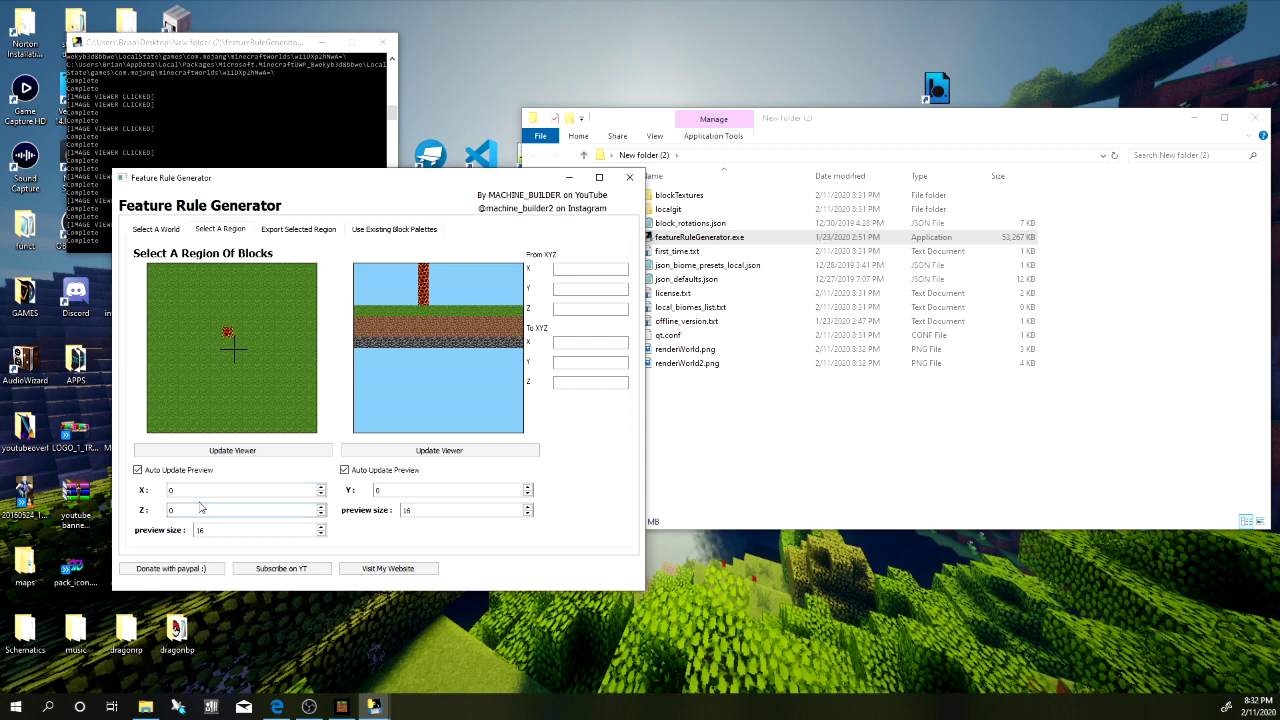
type("1")
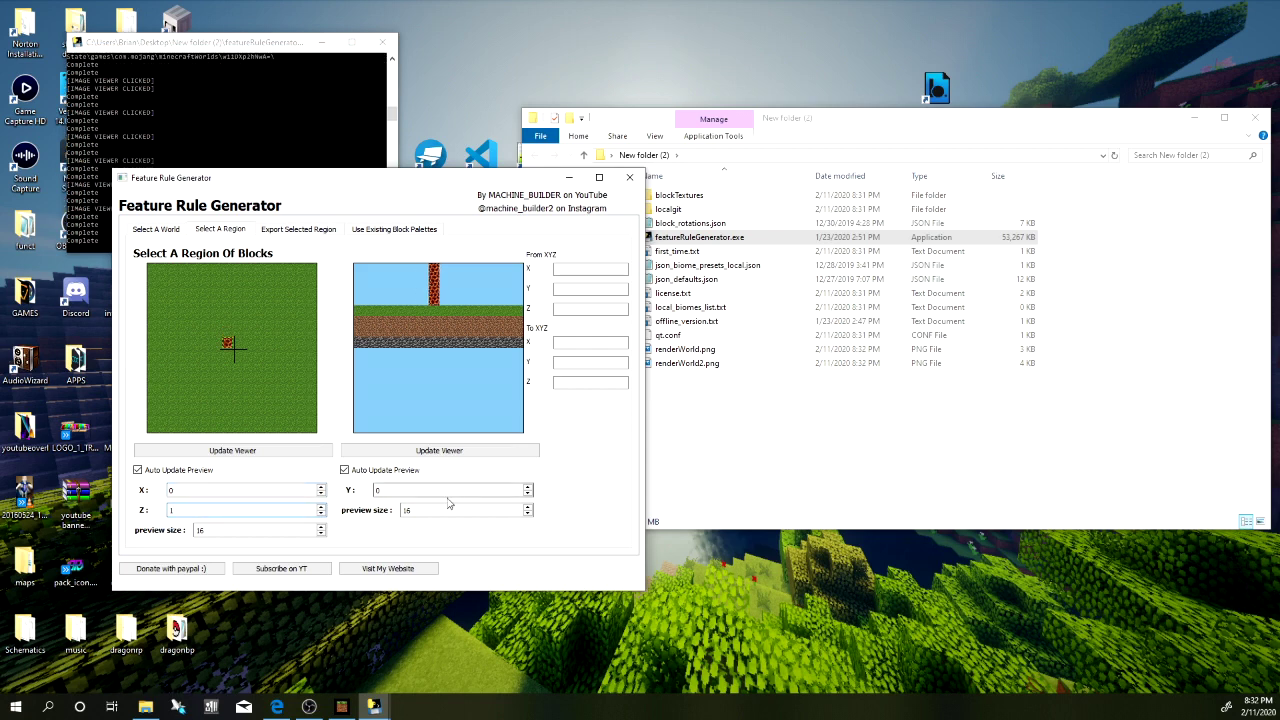
double_click(452, 487)
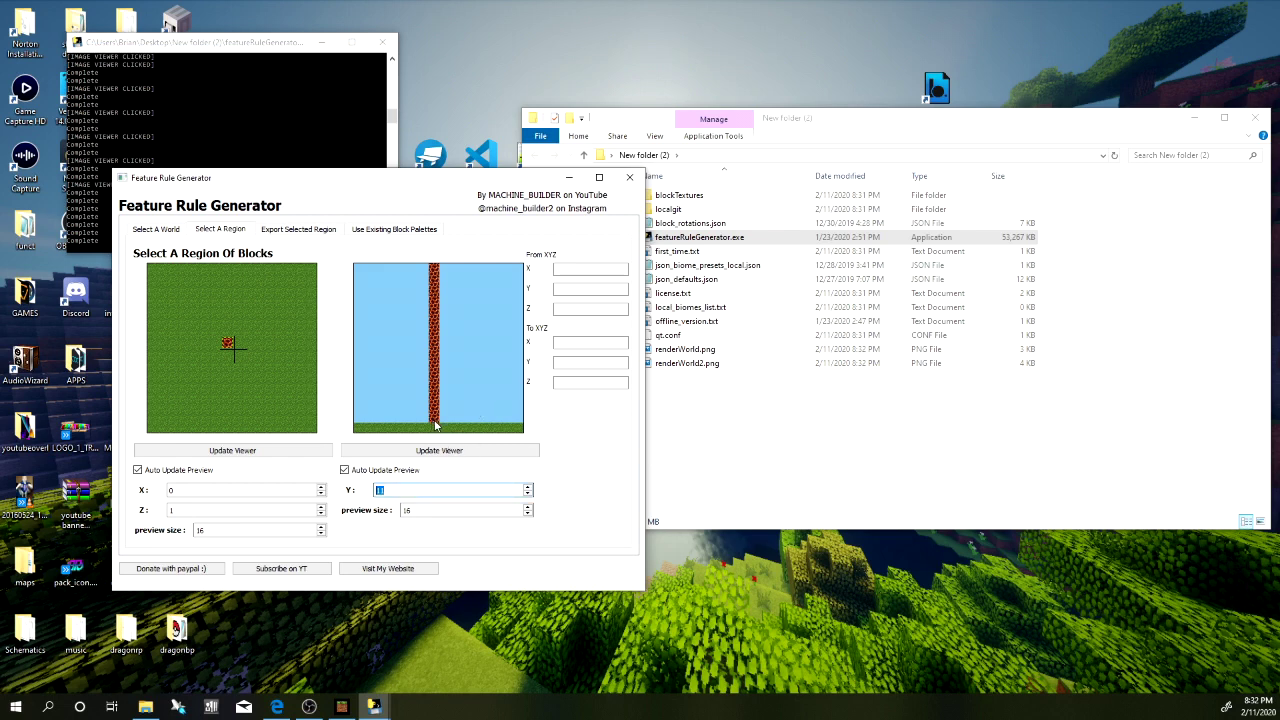
left_click(434, 270)
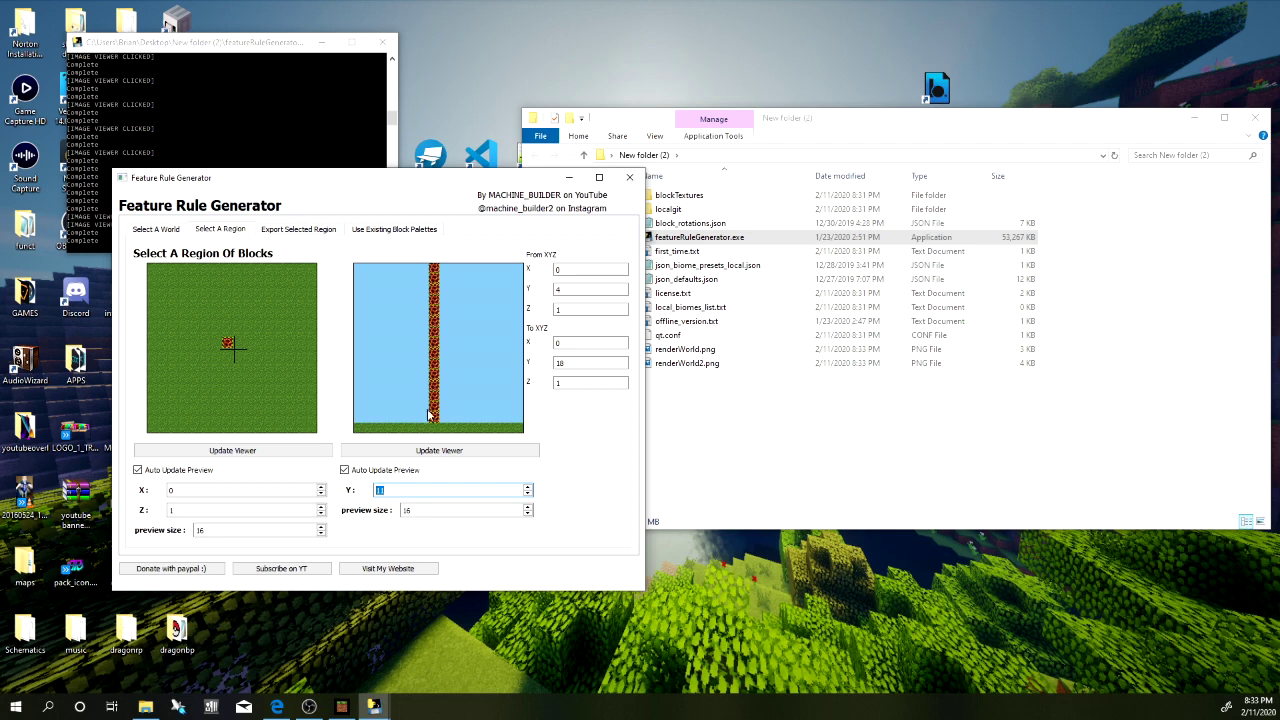
left_click(295, 232)
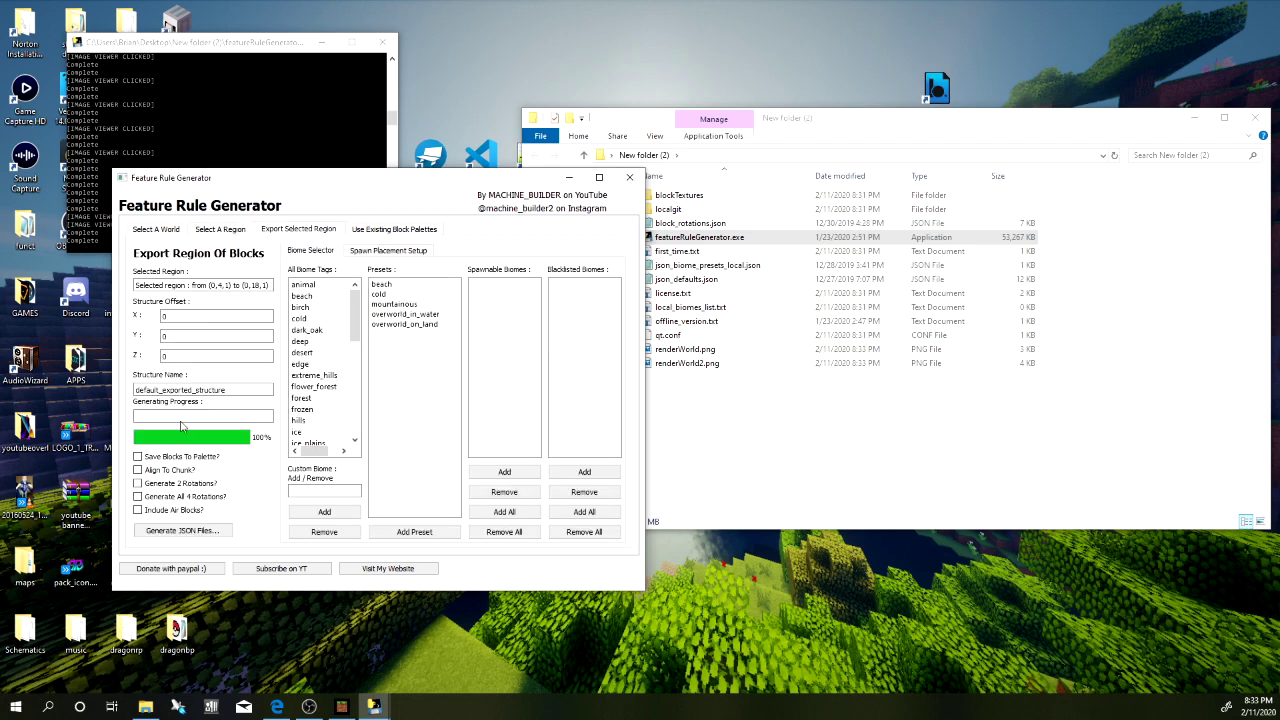